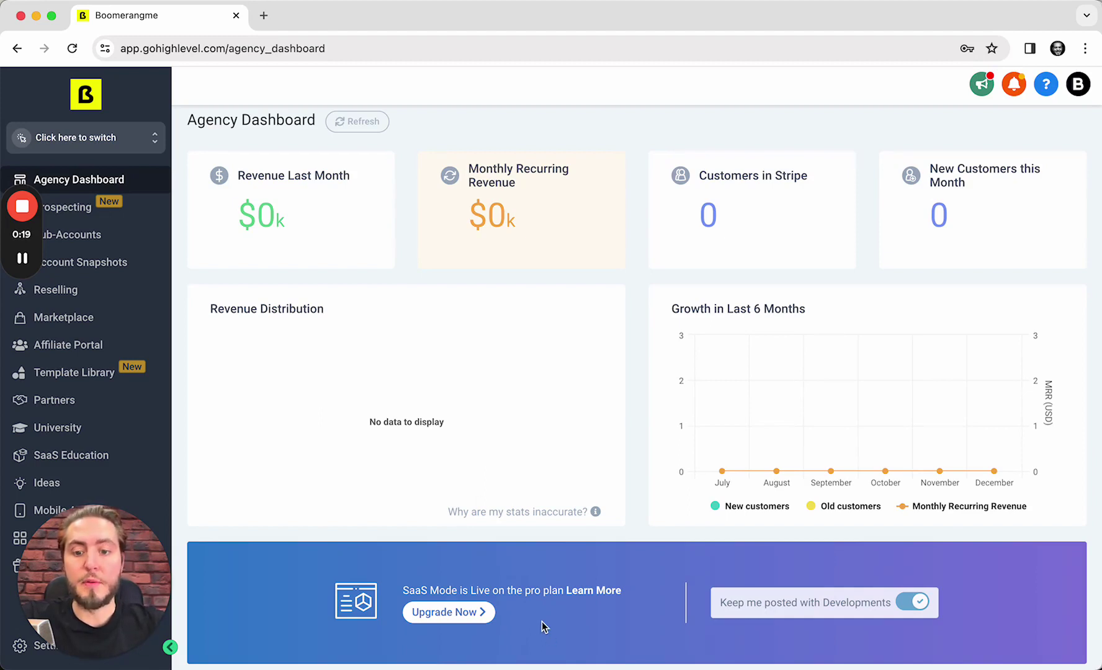
Leave the Agency Dashboard and head to the agency settings in the sidebar
drag(93, 580, 246, 569)
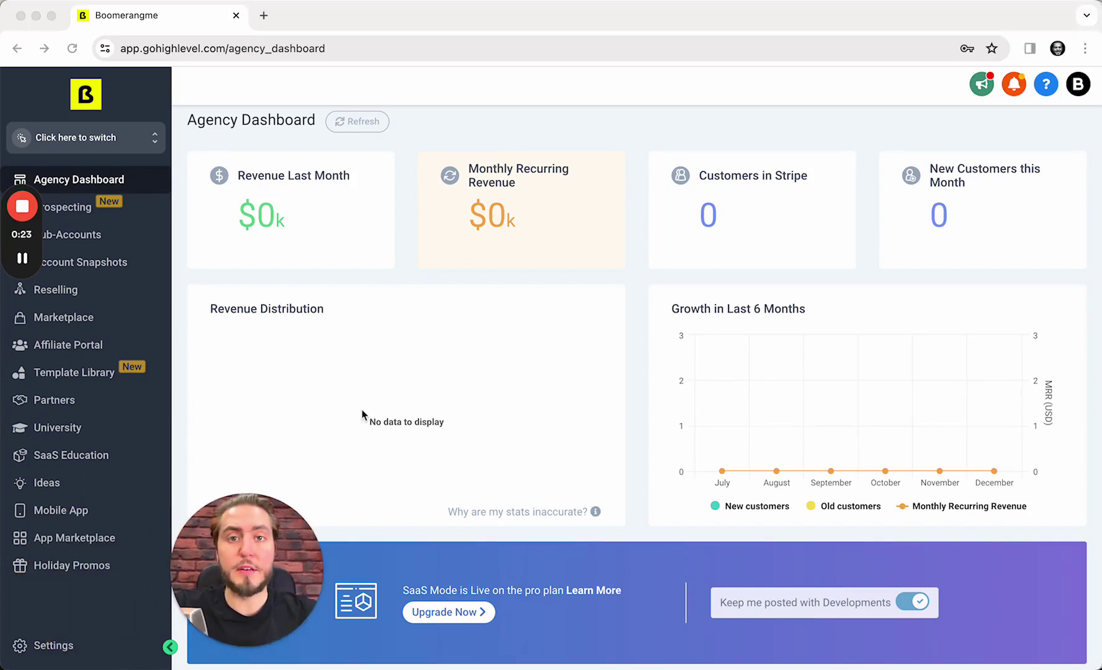
click(271, 366)
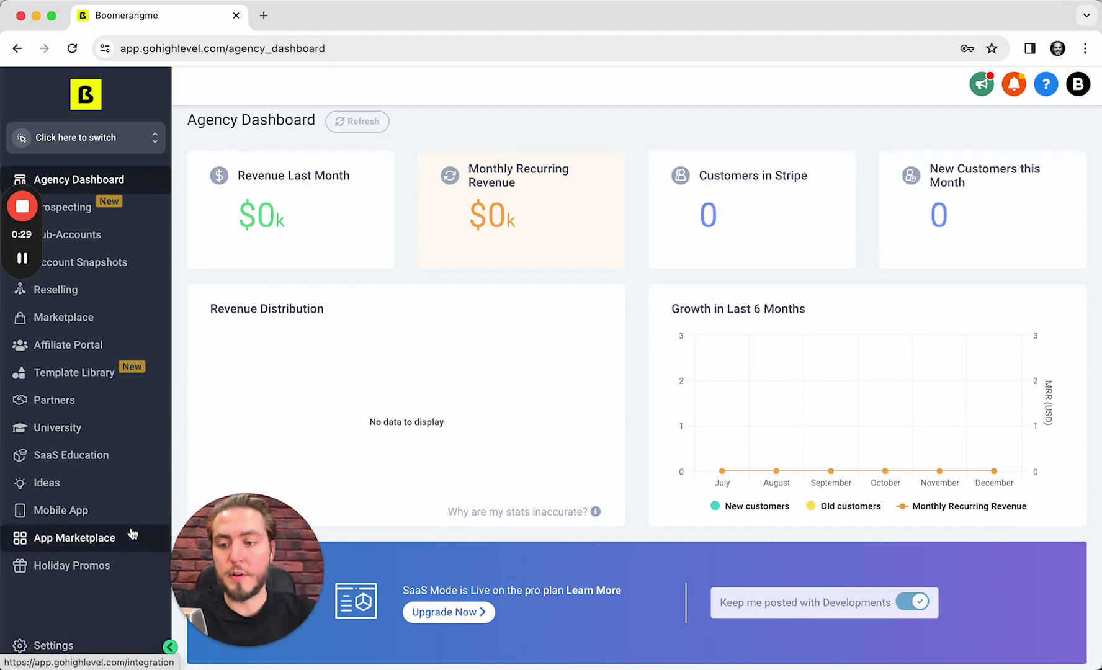
Open agency Settings and go to the Custom Menu Link page
click(55, 646)
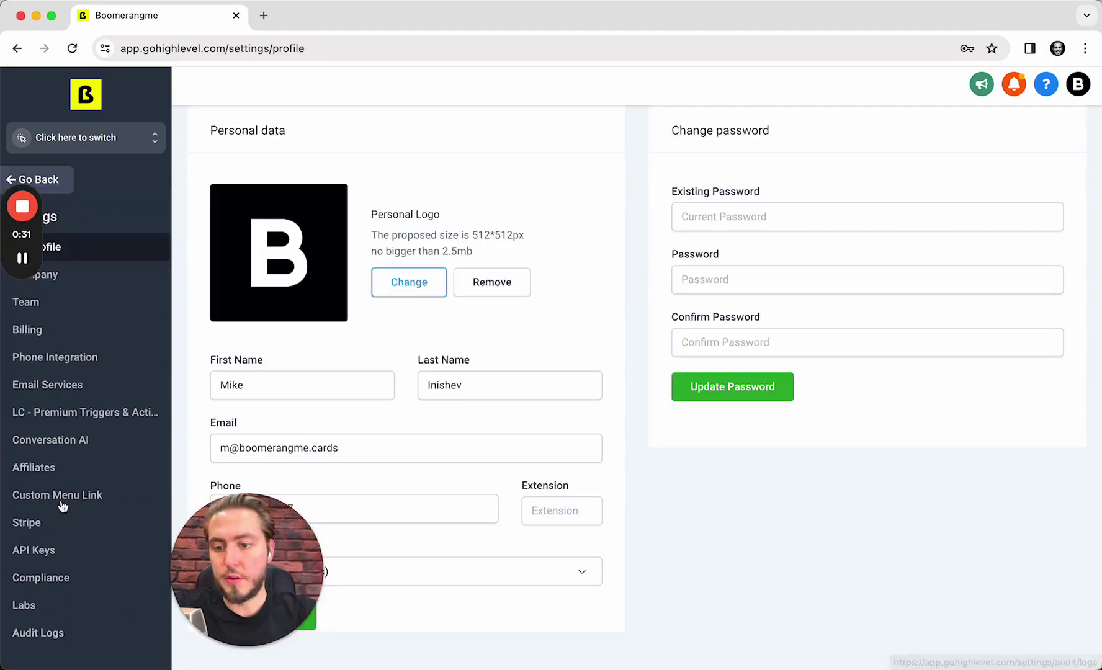
click(103, 494)
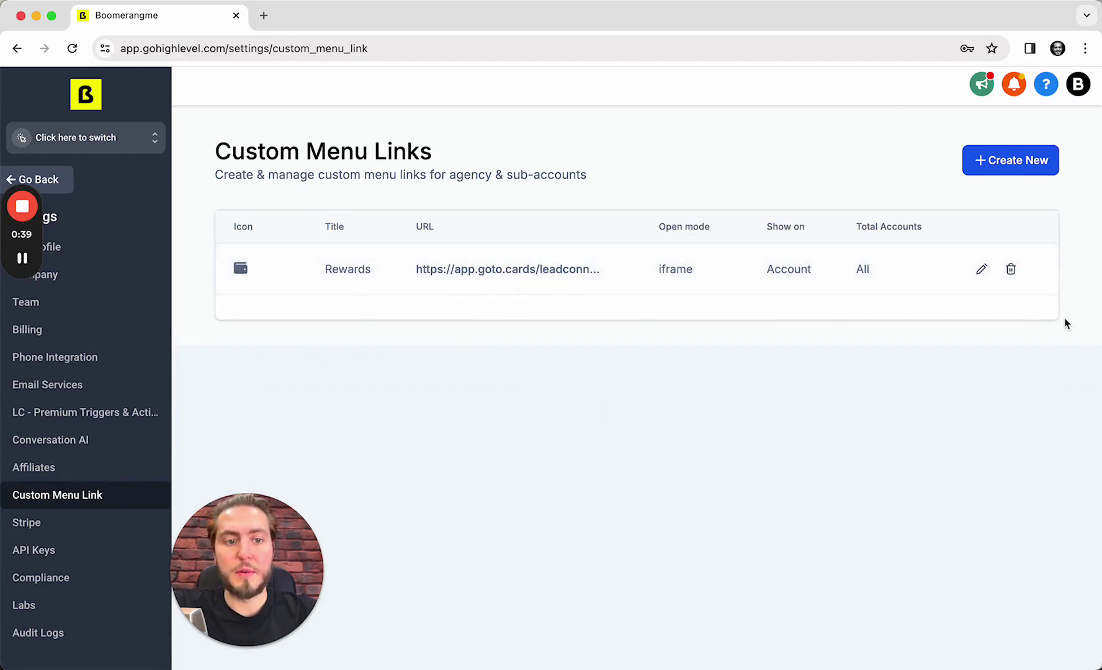
Open the Rewards link's edit dialog and replace its title with Loyalty
click(981, 271)
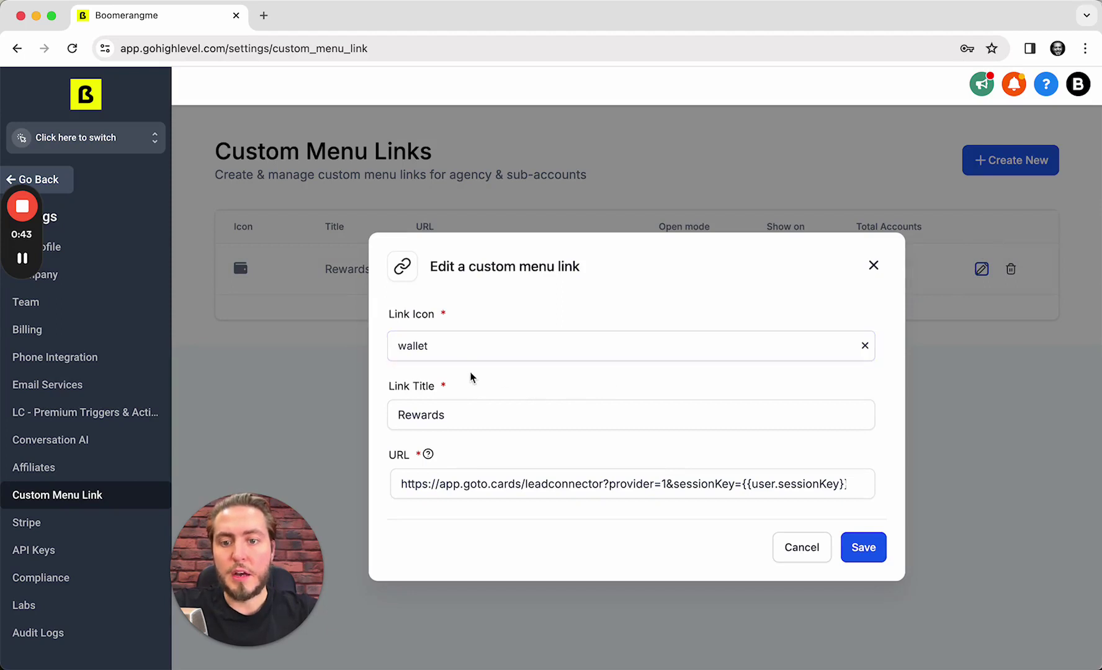
scroll(533, 352, down, 2)
drag(533, 352, 361, 340)
text(Loytalty)
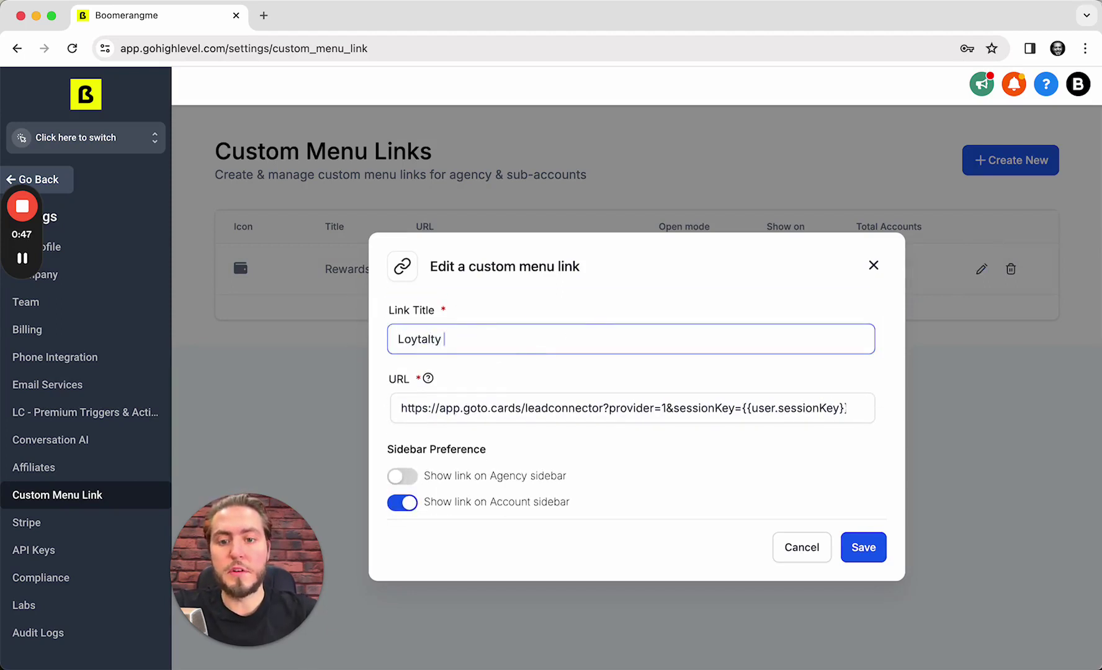
key(BackSpace)
key(BackSpace)
key(BackSpace)
key(BackSpace)
key(BackSpace)
key(BackSpace)
key(BackSpace)
key(BackSpace)
key(BackSpace)
text(Lo)
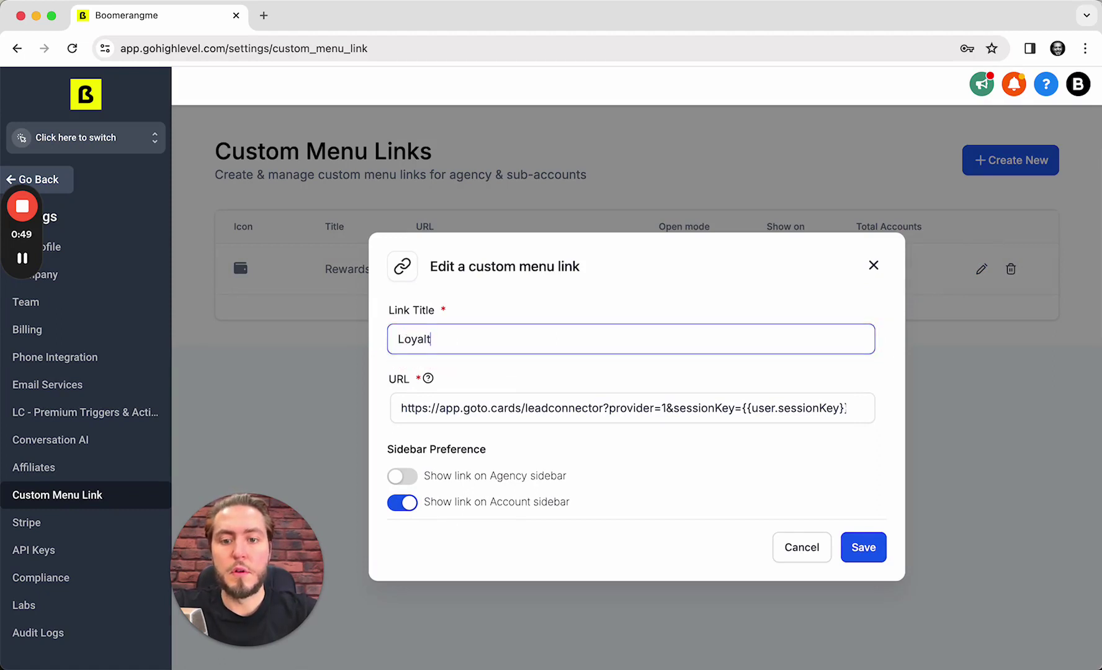
scroll(517, 366, down, 2)
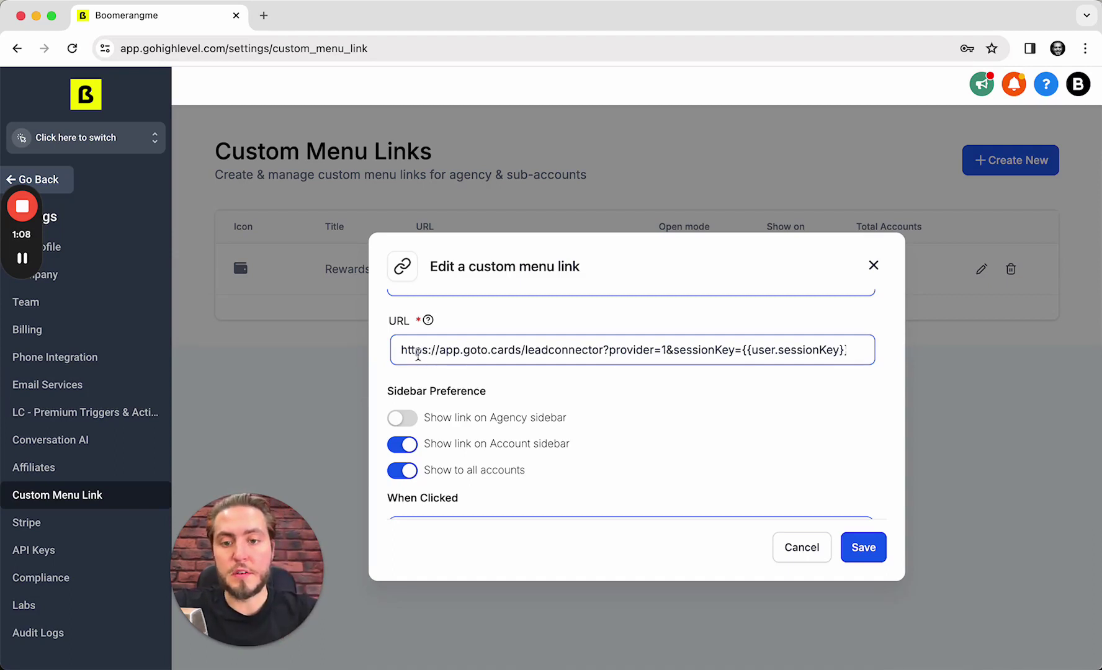
double_click(503, 346)
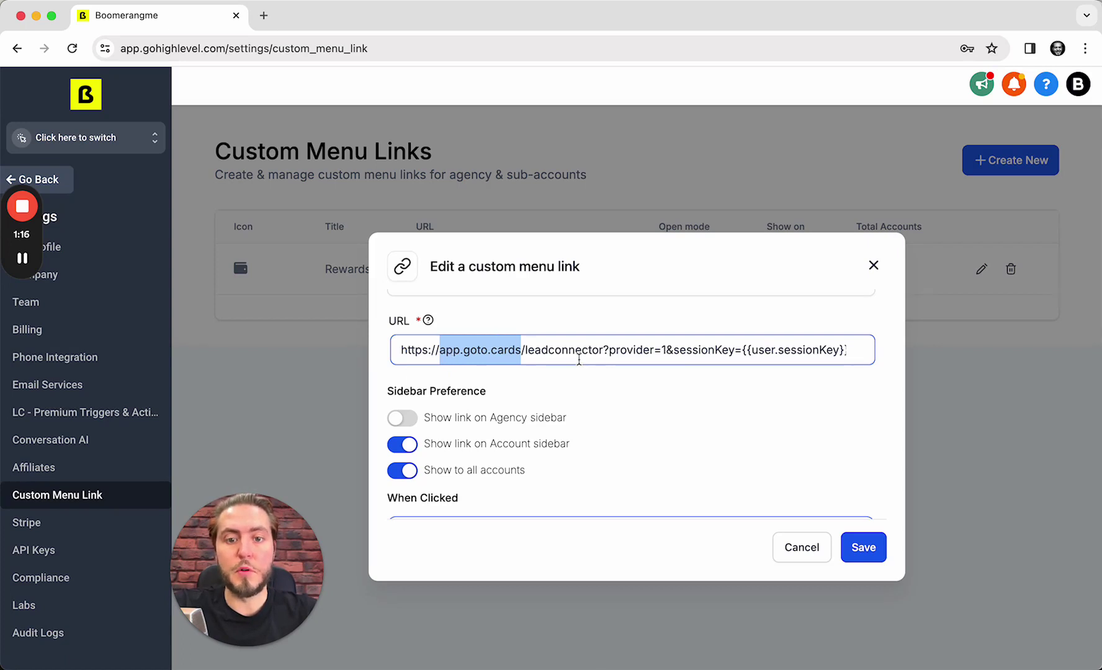
click(558, 362)
drag(559, 362, 884, 344)
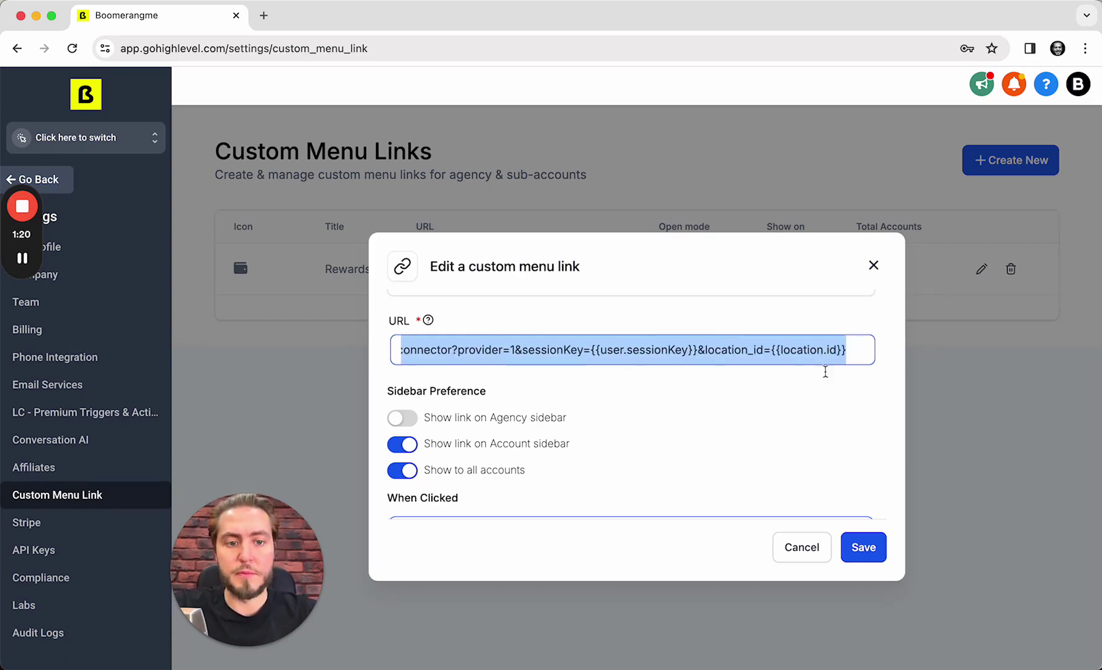
scroll(635, 377, down, 2)
click(643, 358)
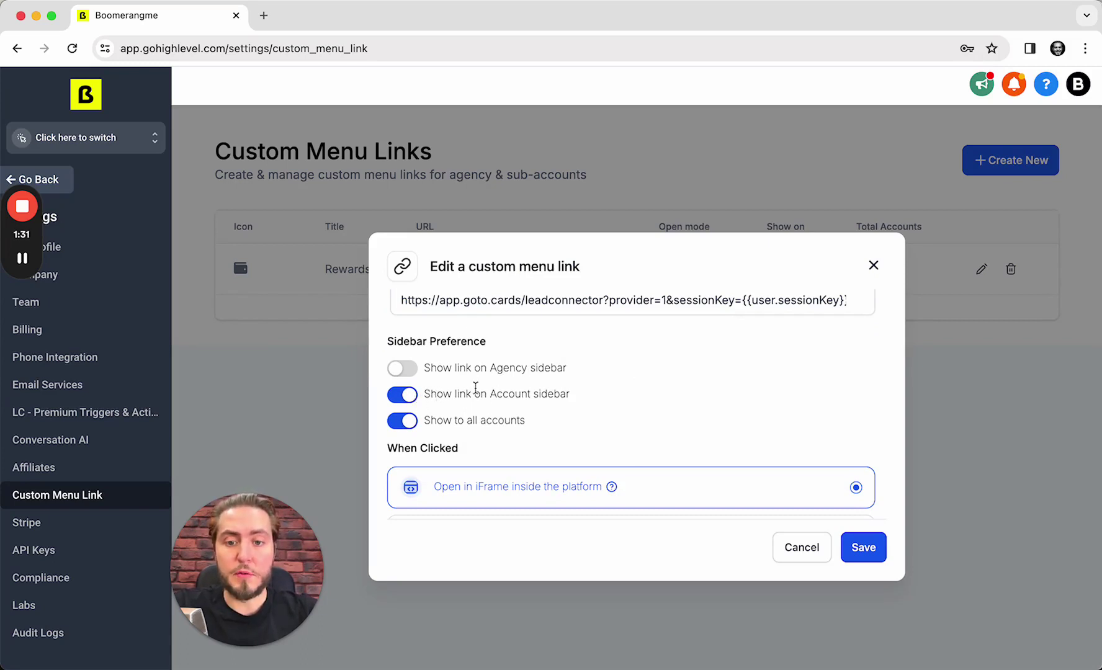
Confirm 'Open in iFrame inside the platform' with permissions off, and save the Loyalty link
scroll(552, 395, down, 1)
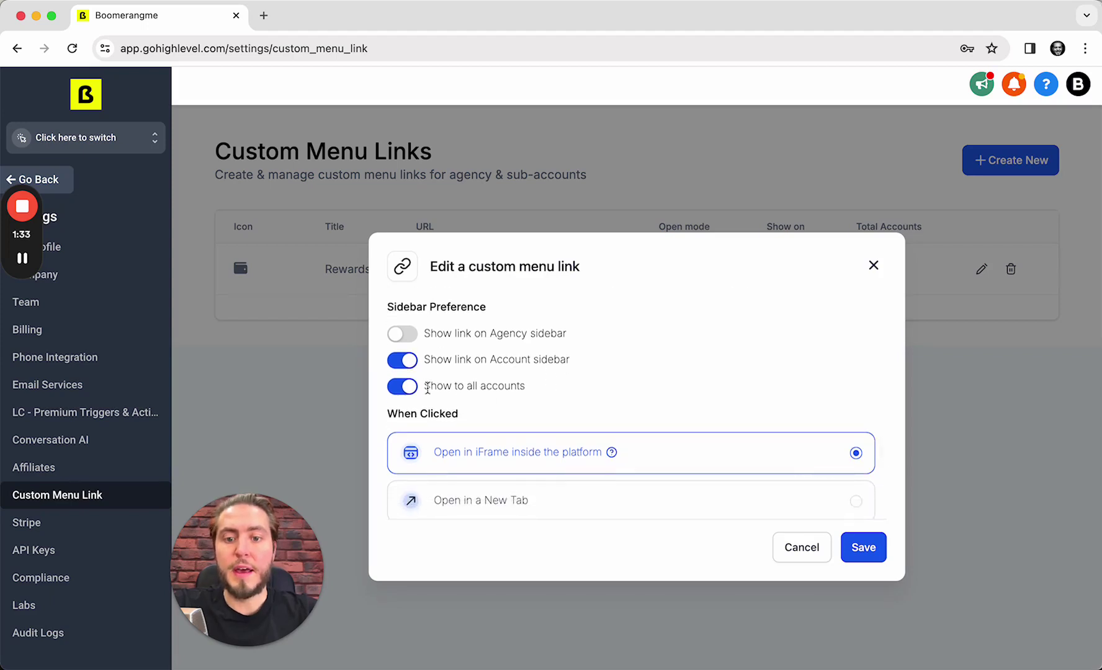
scroll(589, 385, down, 3)
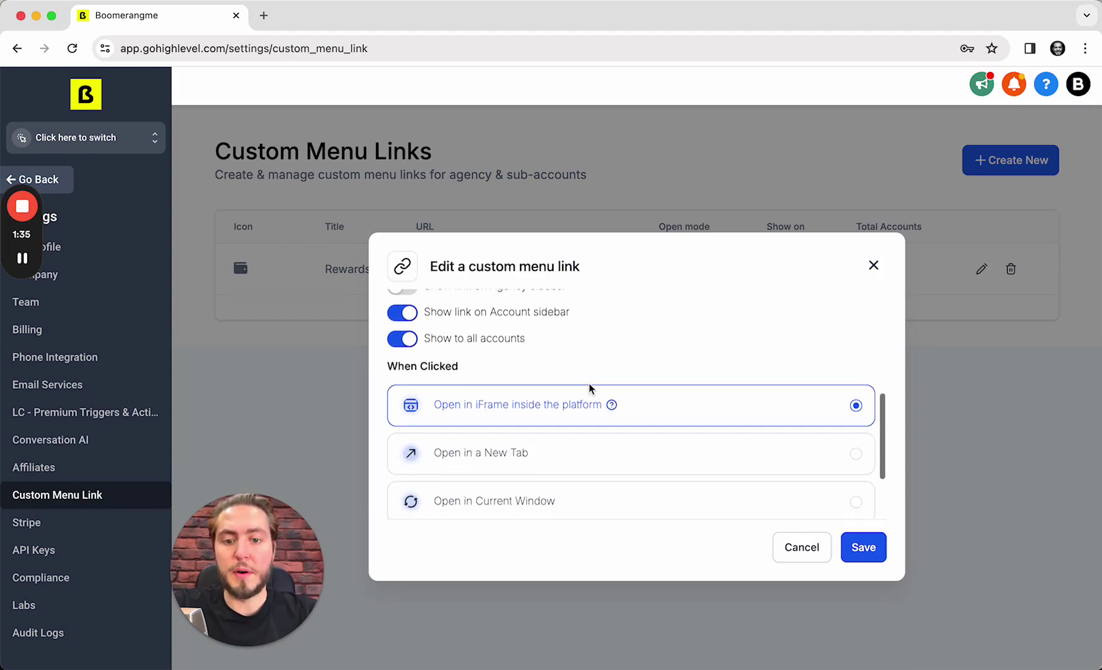
scroll(559, 329, down, 1)
scroll(540, 332, up, 1)
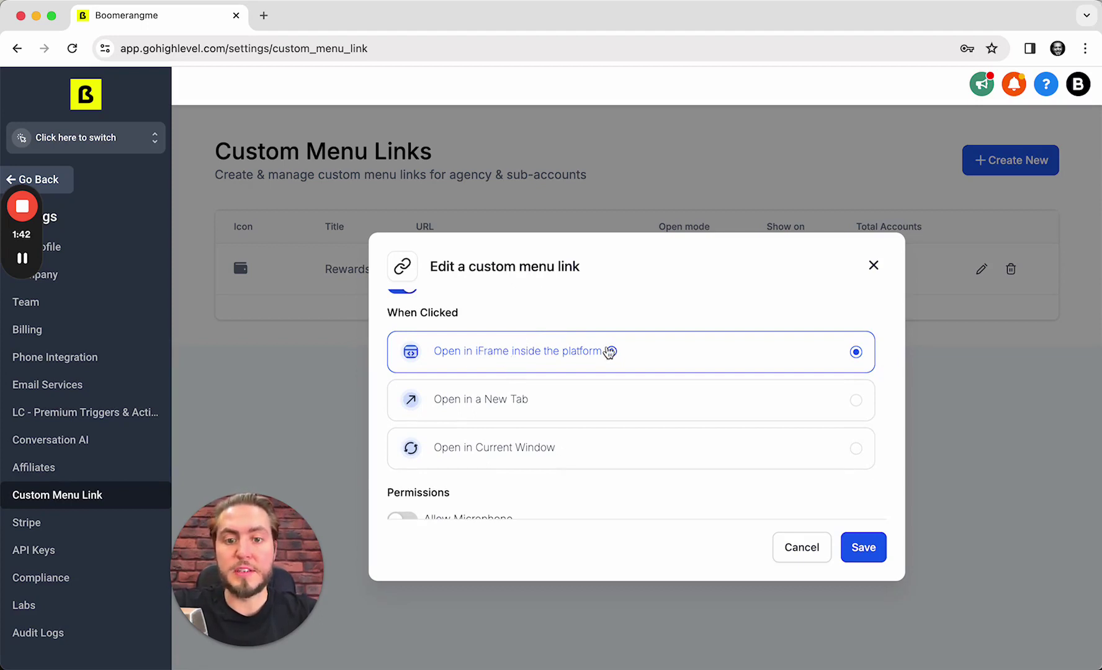
scroll(611, 350, down, 3)
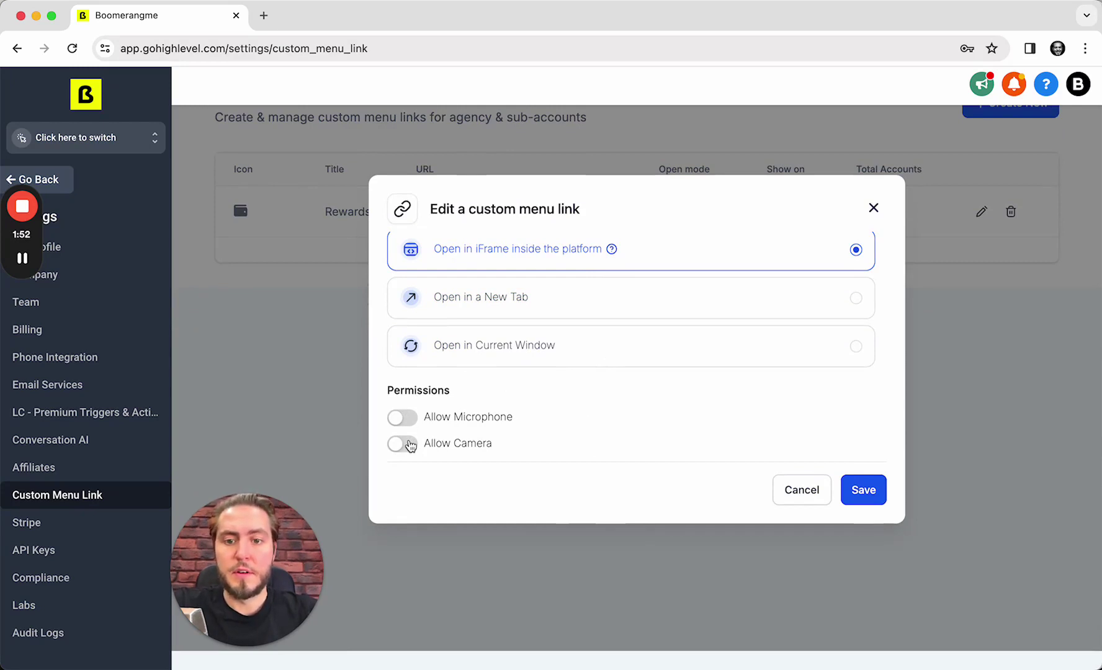
scroll(590, 447, up, 10)
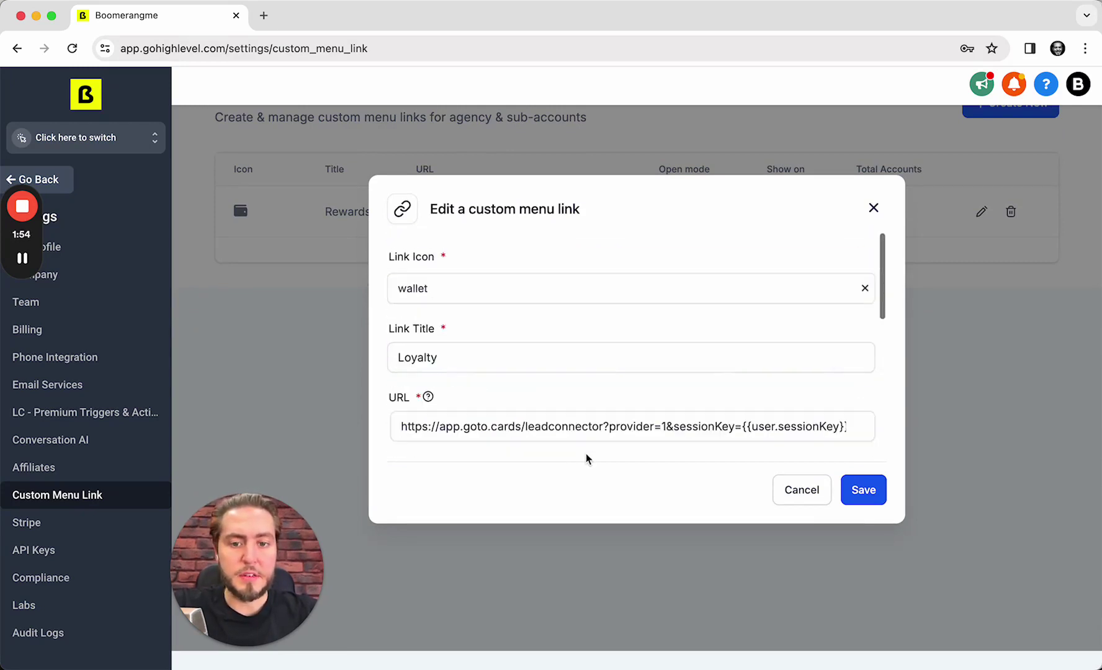
click(864, 491)
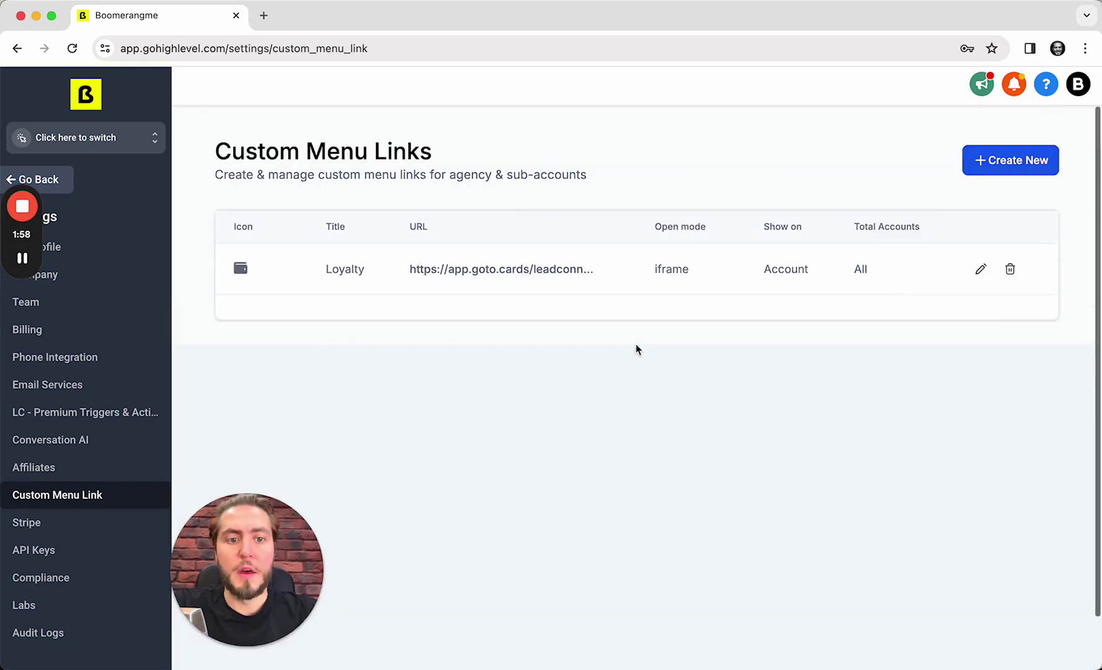
Go back and switch to the Joe's Pizza Broadway sub-account
click(71, 178)
click(118, 130)
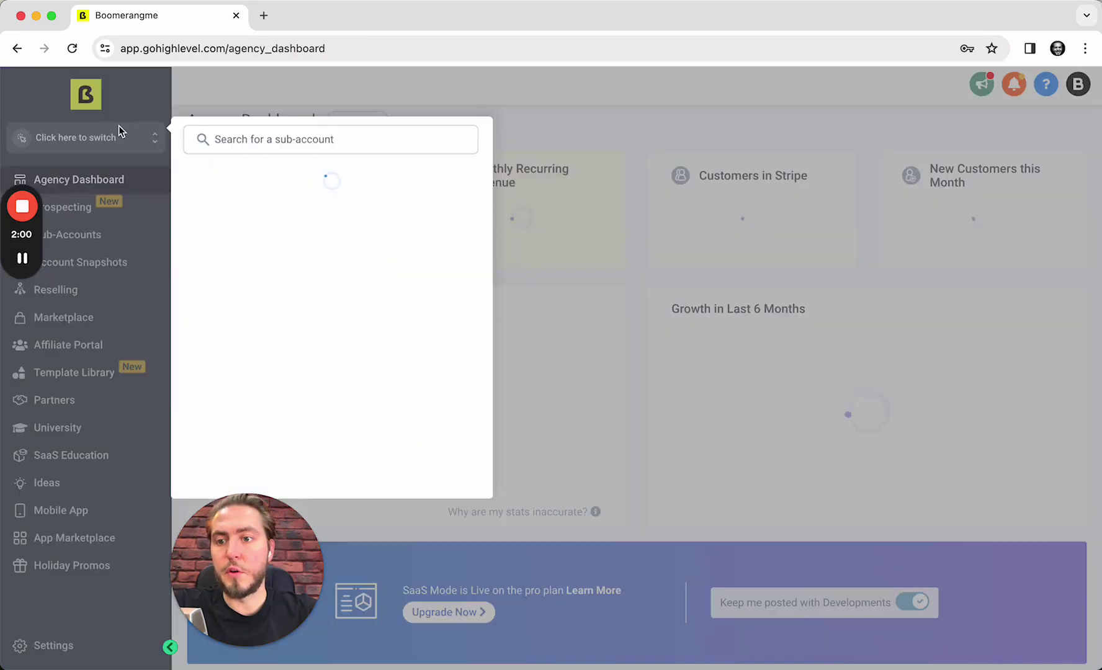
click(343, 222)
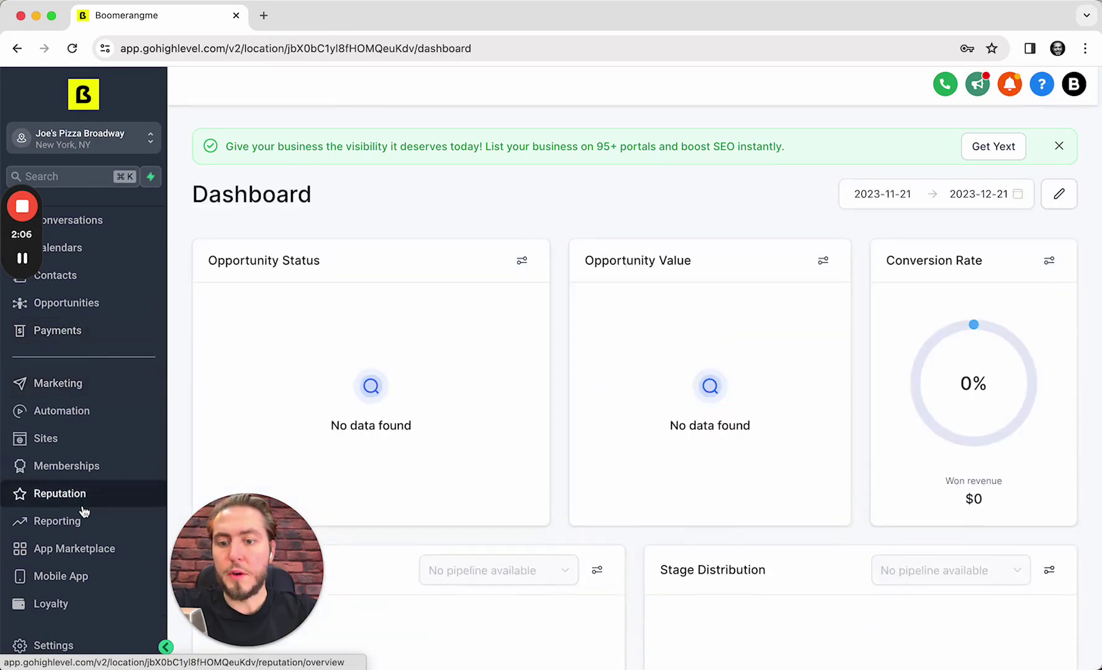
Open the sub-account's Loyalty page showing the embedded GOTO.CARDS dashboard
click(42, 616)
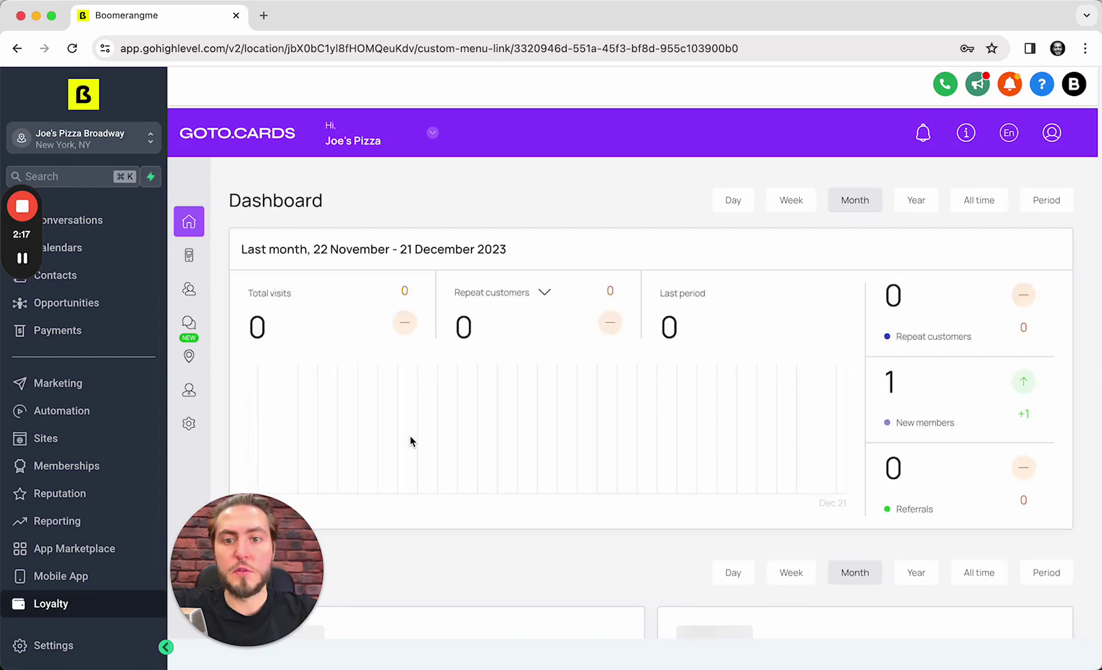
scroll(571, 450, down, 6)
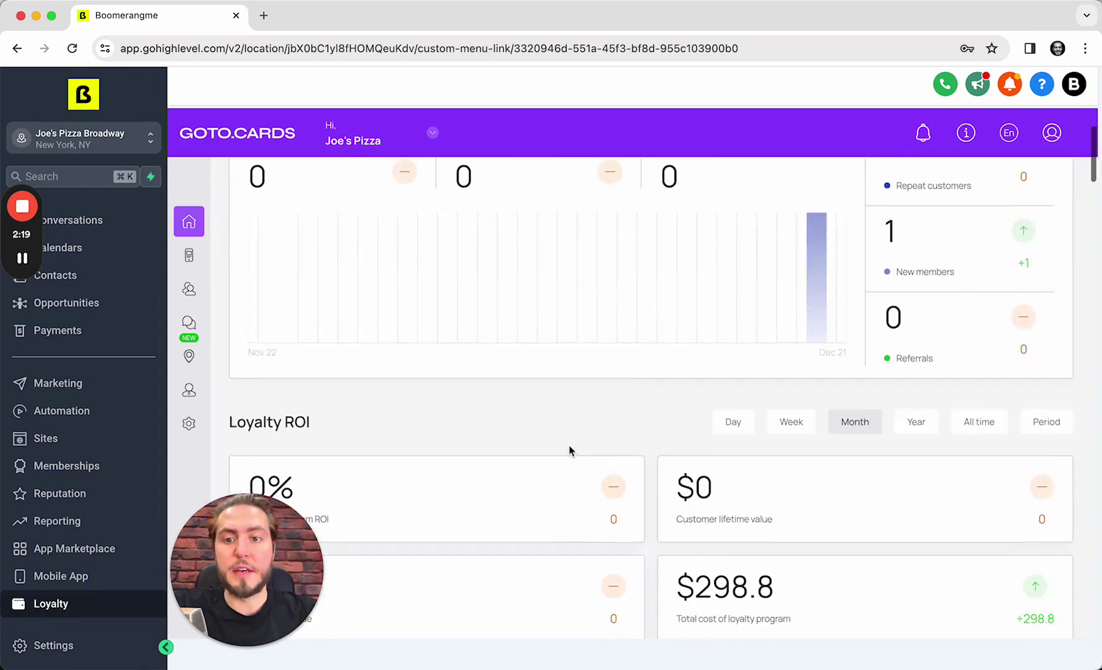
scroll(571, 449, down, 4)
scroll(571, 450, up, 8)
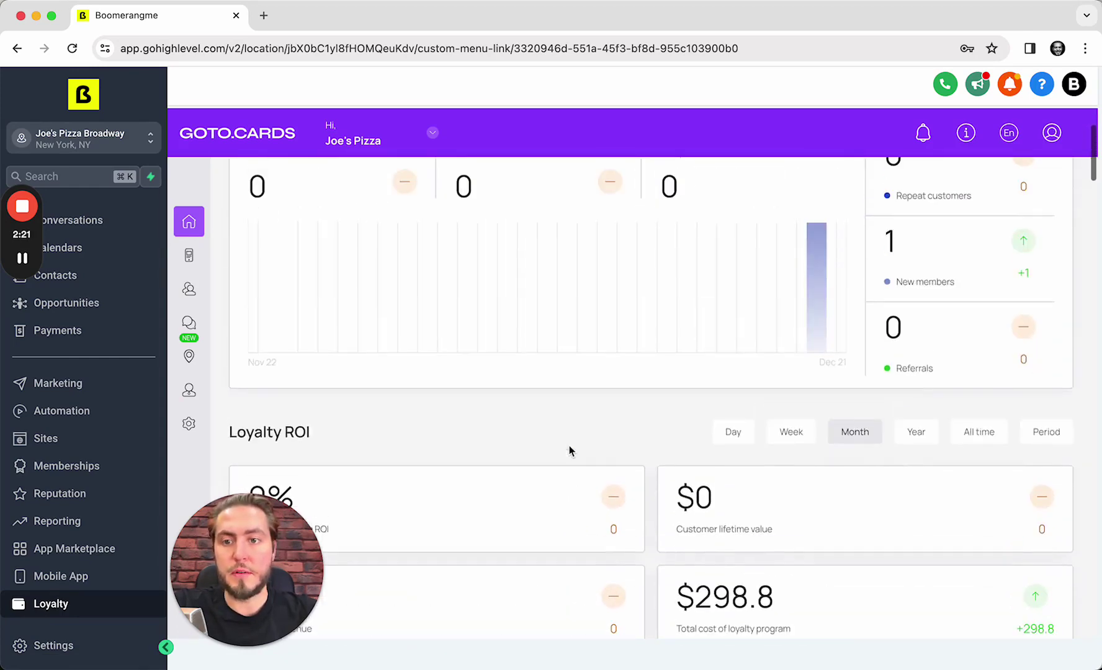
Review the loyalty account's plan features, then switch back to the agency view
click(374, 142)
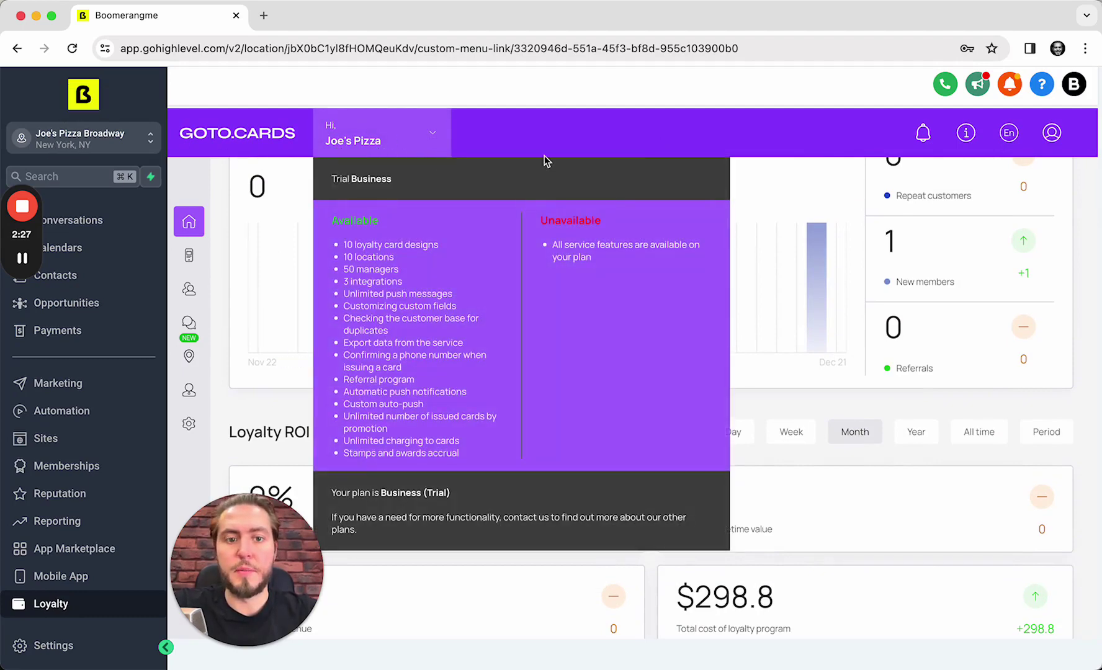
scroll(745, 523, down, 3)
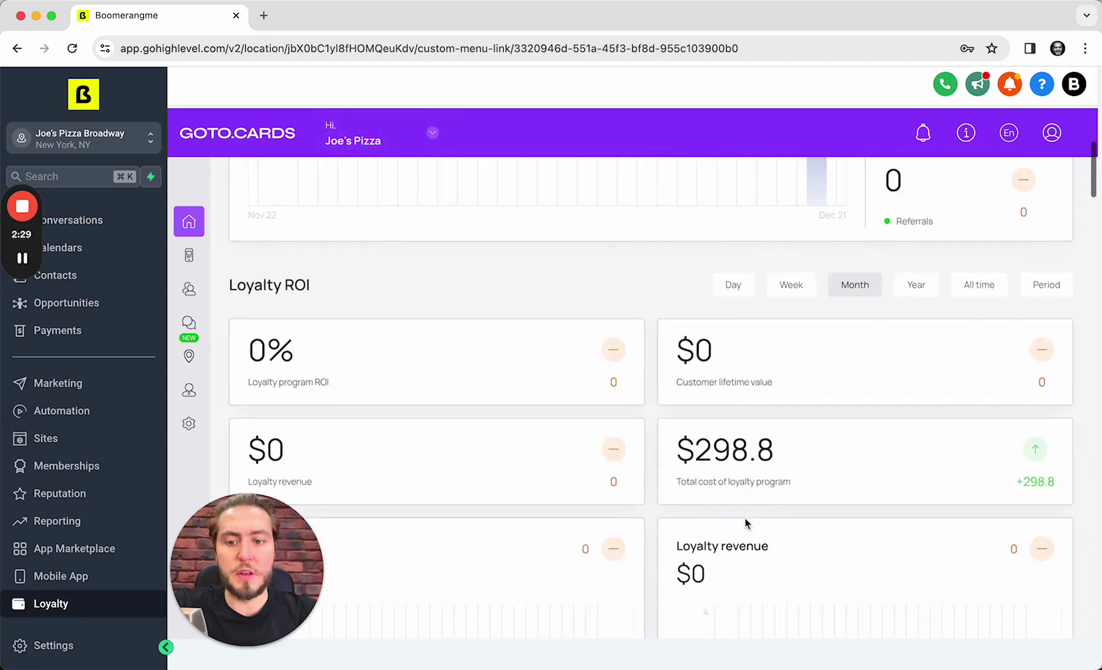
scroll(744, 523, up, 5)
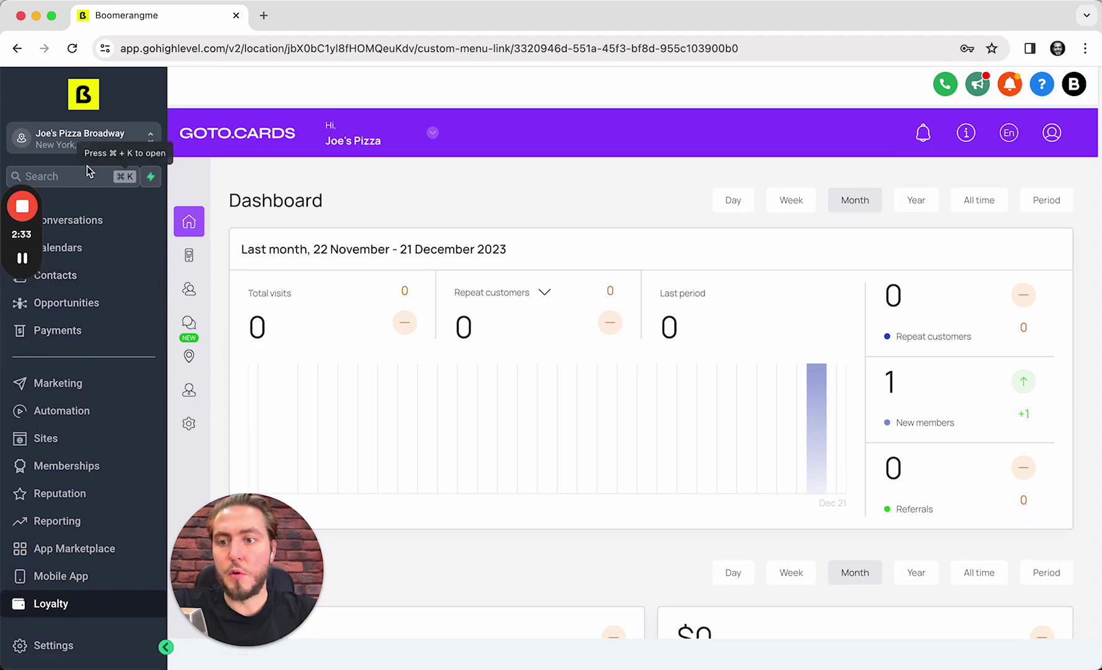
click(23, 268)
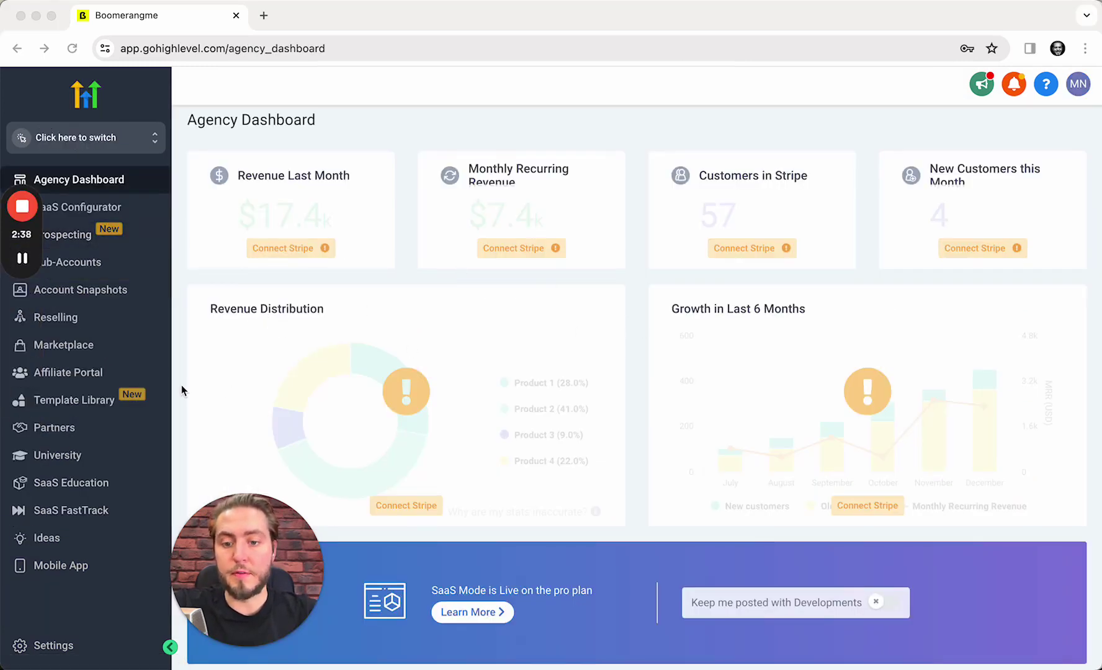
scroll(95, 412, down, 3)
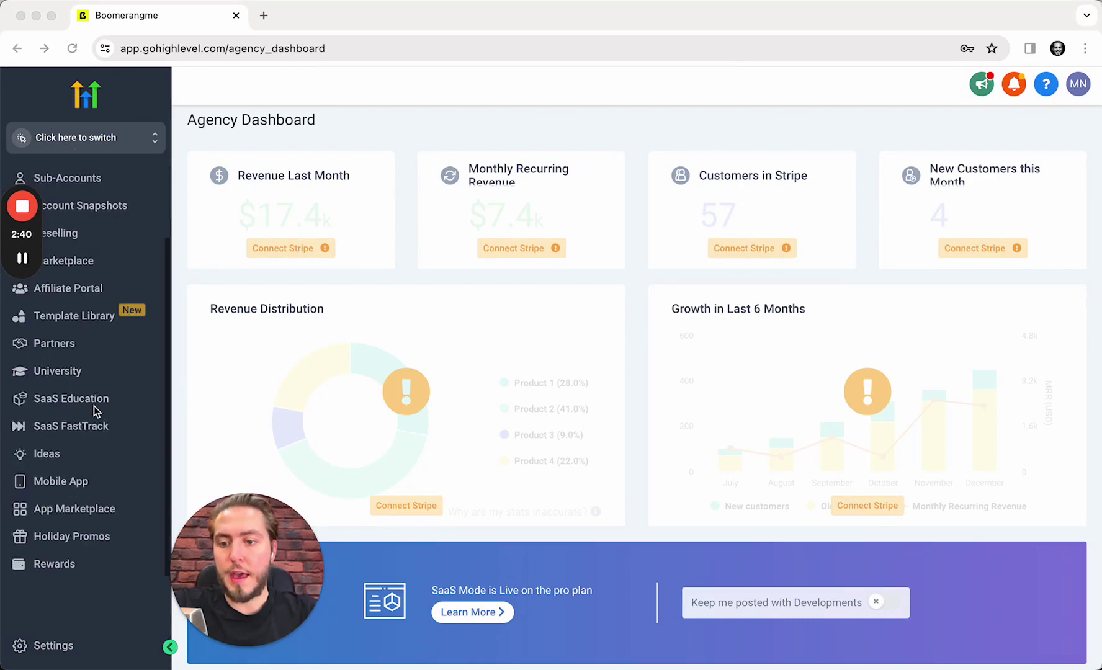
Open Settings > Custom Menu Link and reload until the Rewards link appears
click(71, 649)
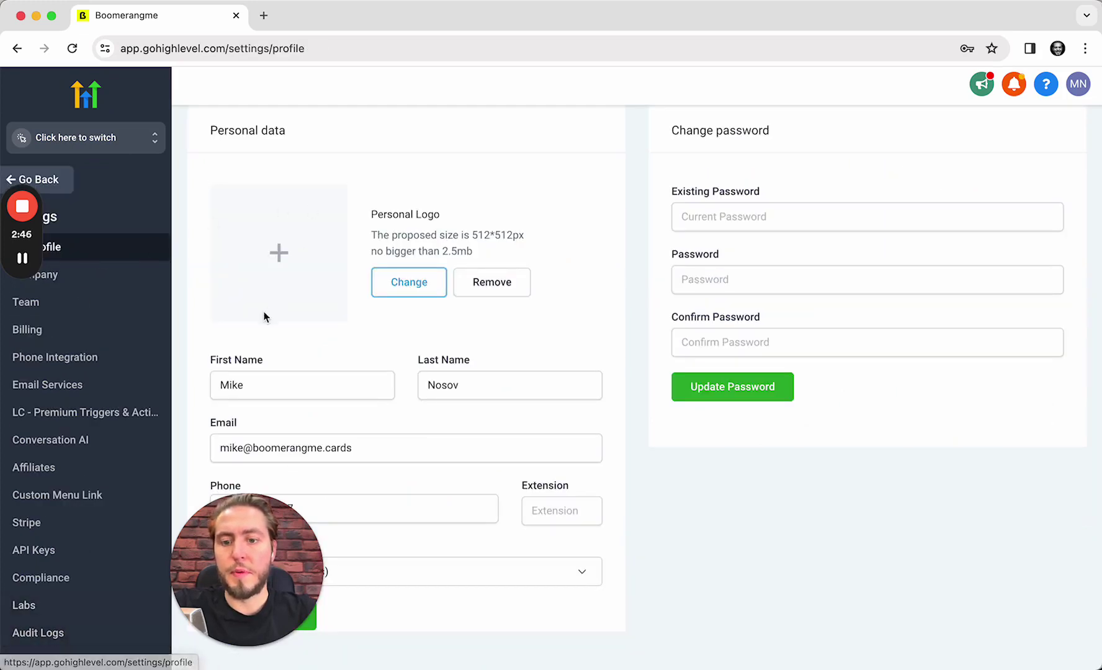
click(92, 495)
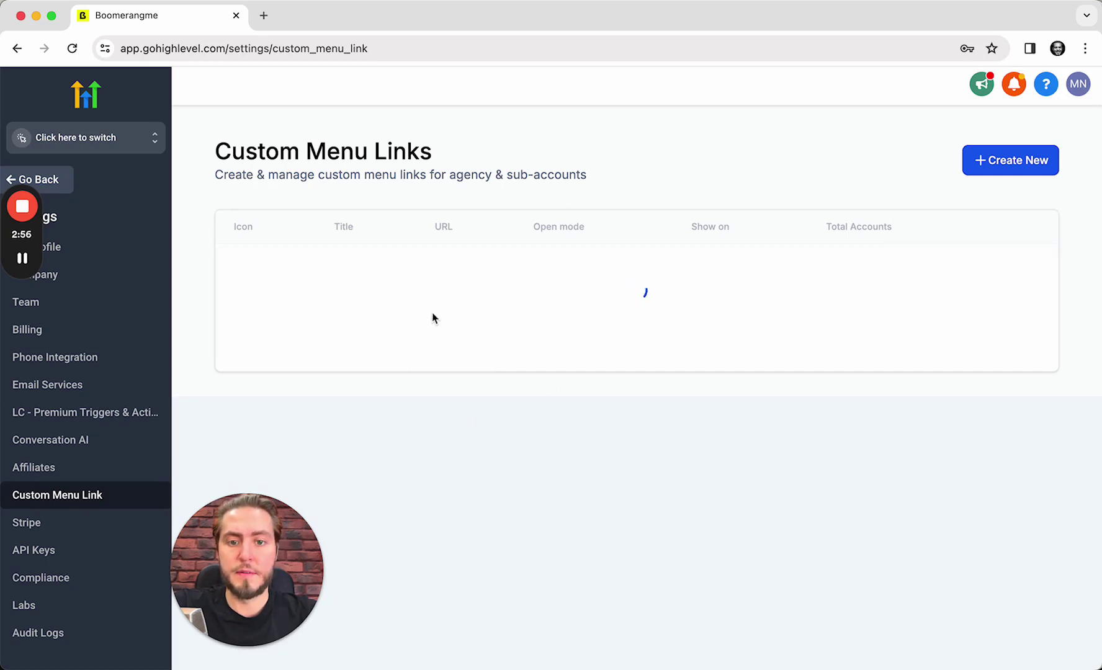
key(super+r)
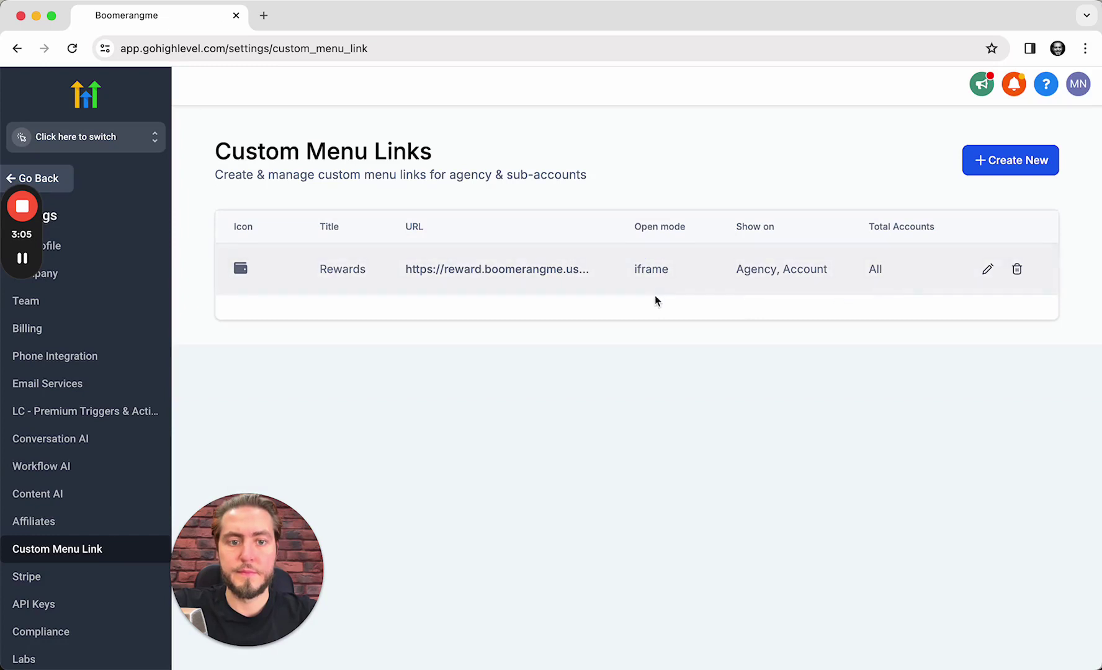
Open the Rewards link's editor and point out its wallet icon and Rewards title
click(987, 269)
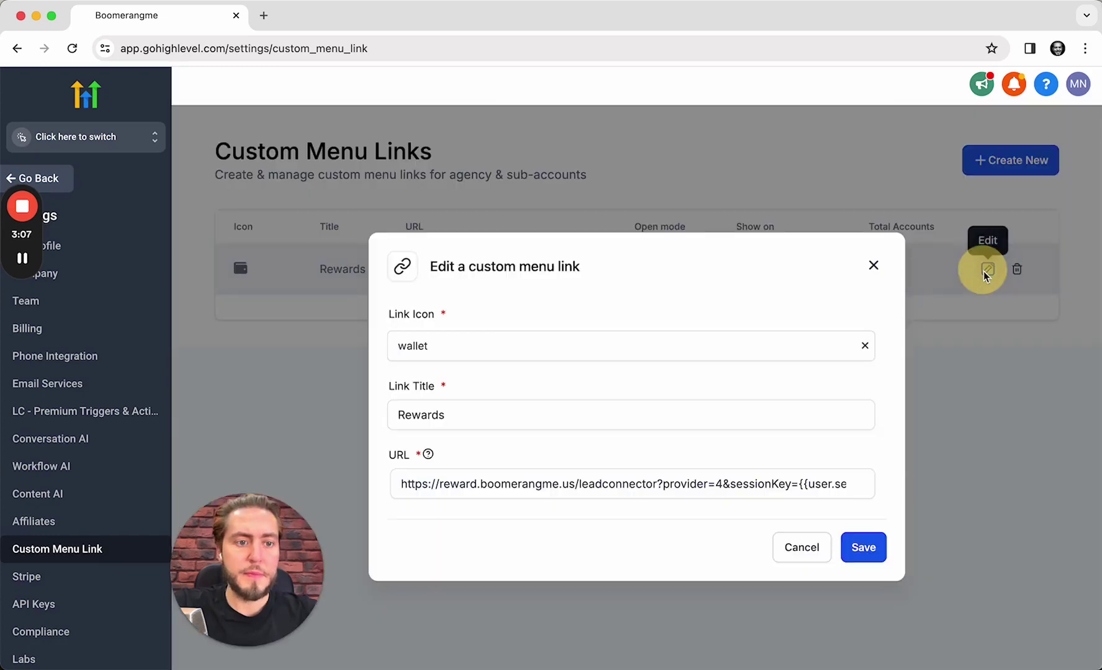
click(449, 348)
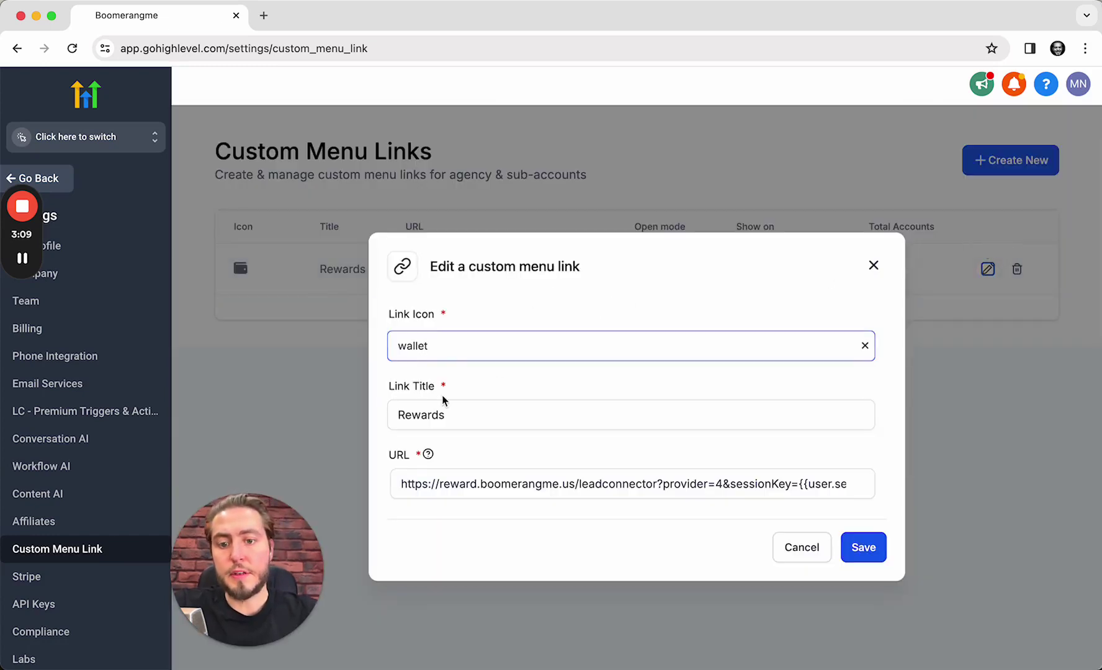
click(453, 411)
scroll(462, 403, down, 3)
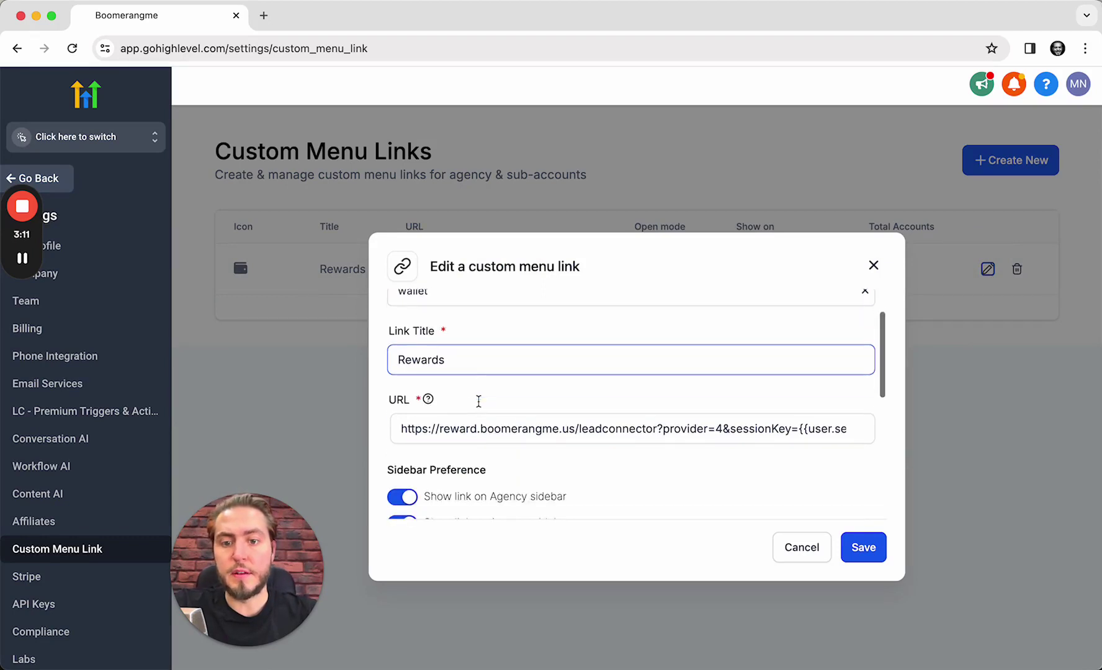
Highlight the reward.boomerangme.us domain and the path after it in the URL
drag(439, 369, 468, 371)
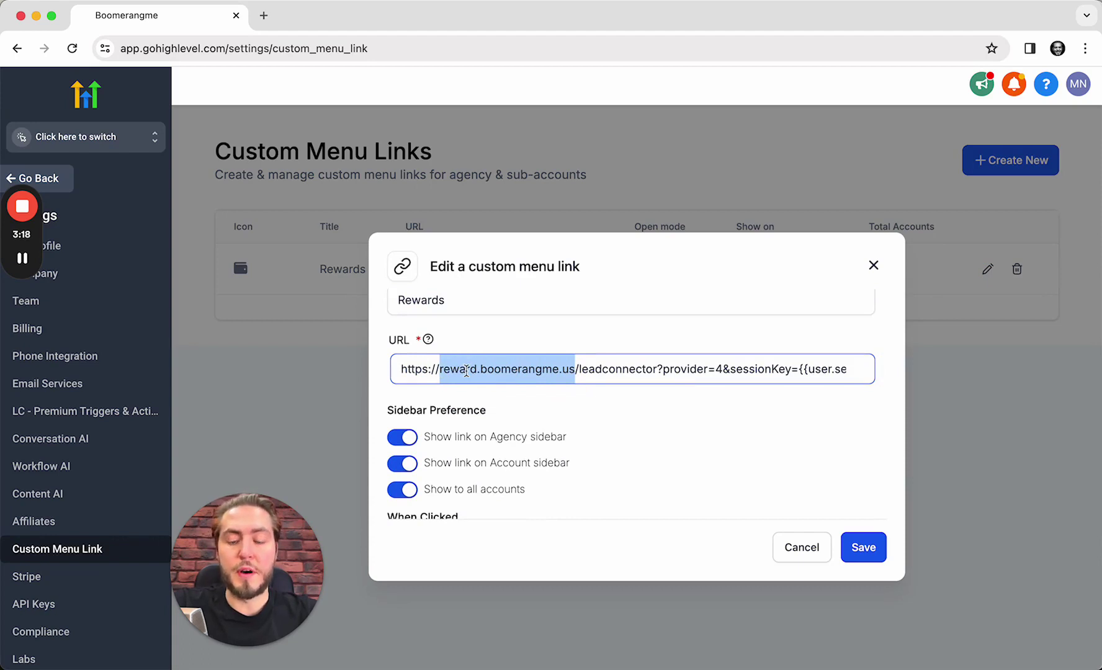
click(467, 371)
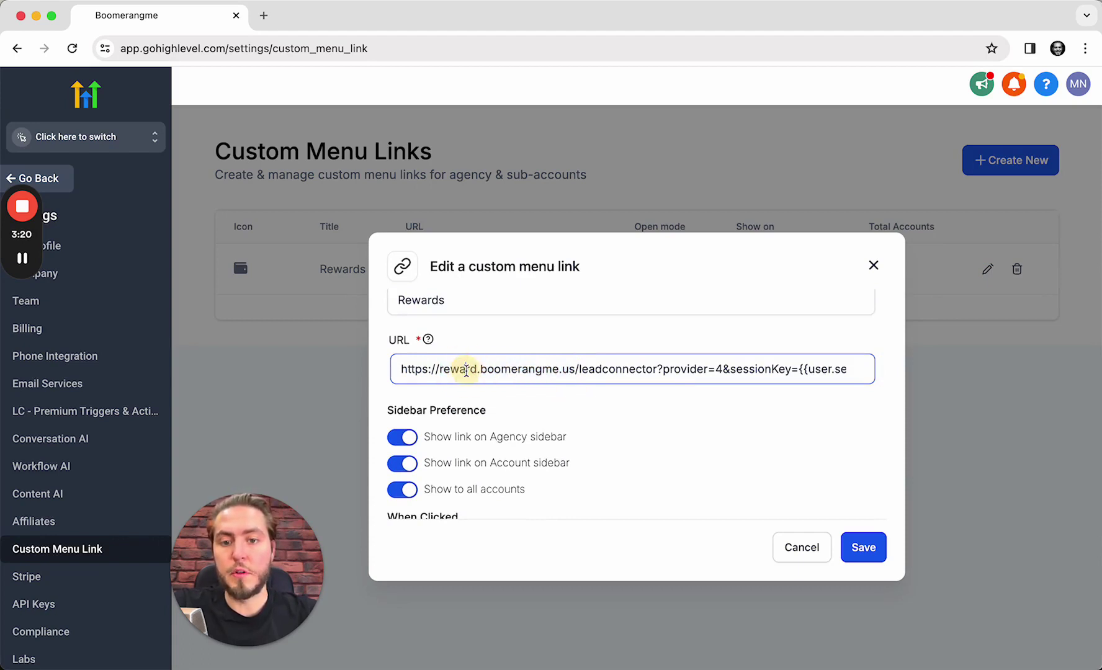
drag(467, 371, 569, 371)
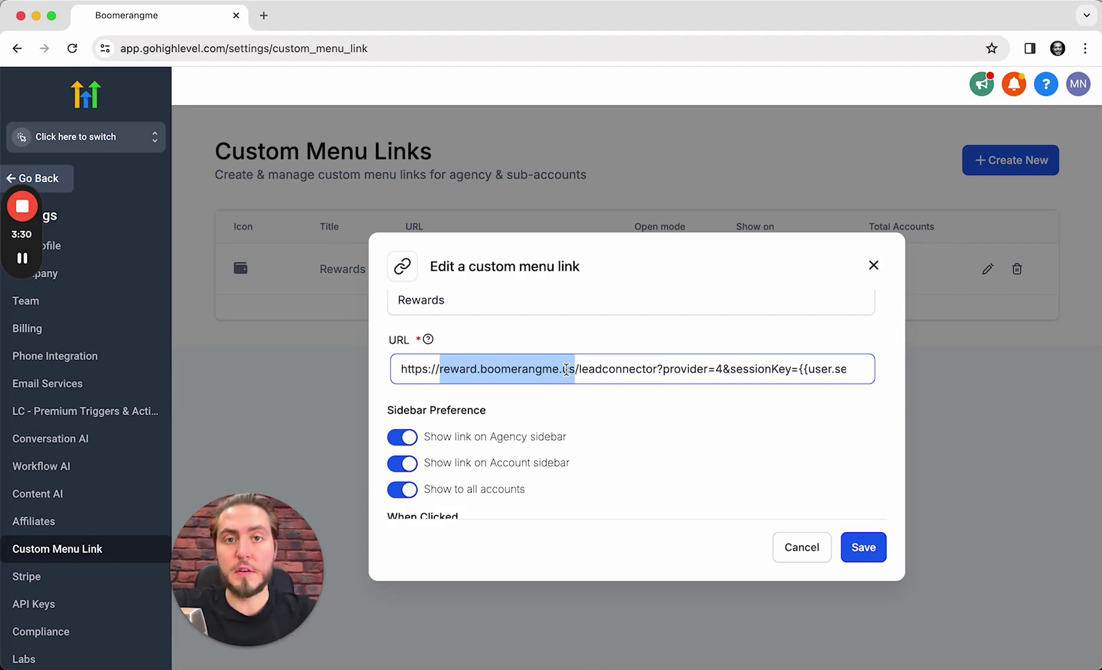
drag(580, 370, 838, 370)
click(725, 370)
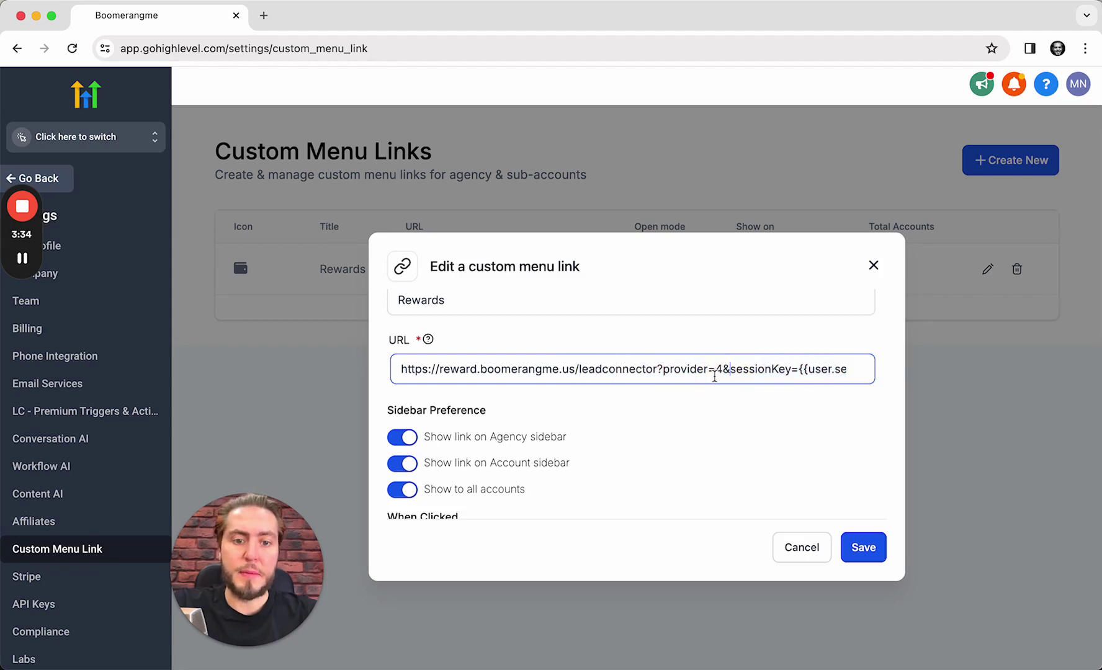
Highlight the URL's provider value 4 and its sessionKey and location_id parameters
click(720, 370)
drag(720, 370, 716, 370)
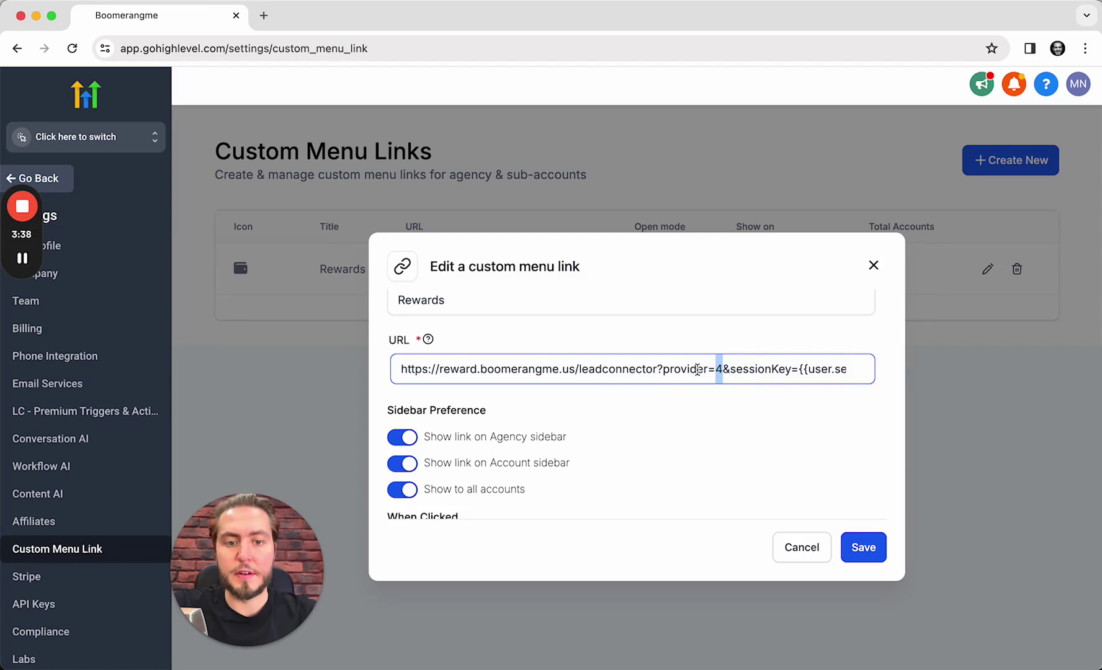
click(720, 369)
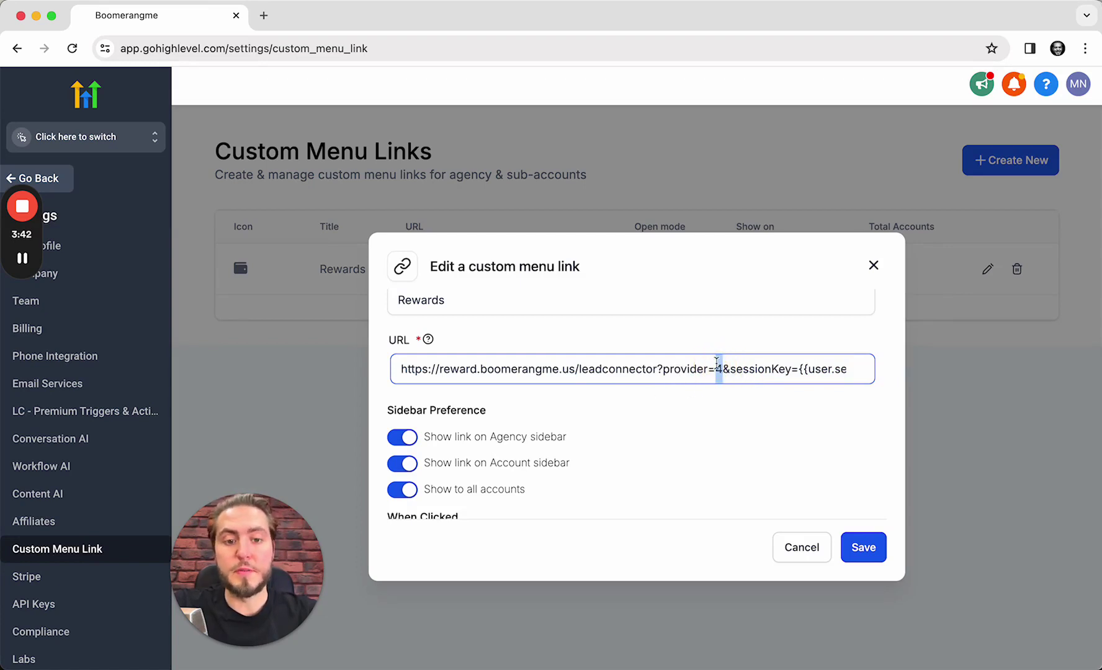
double_click(720, 369)
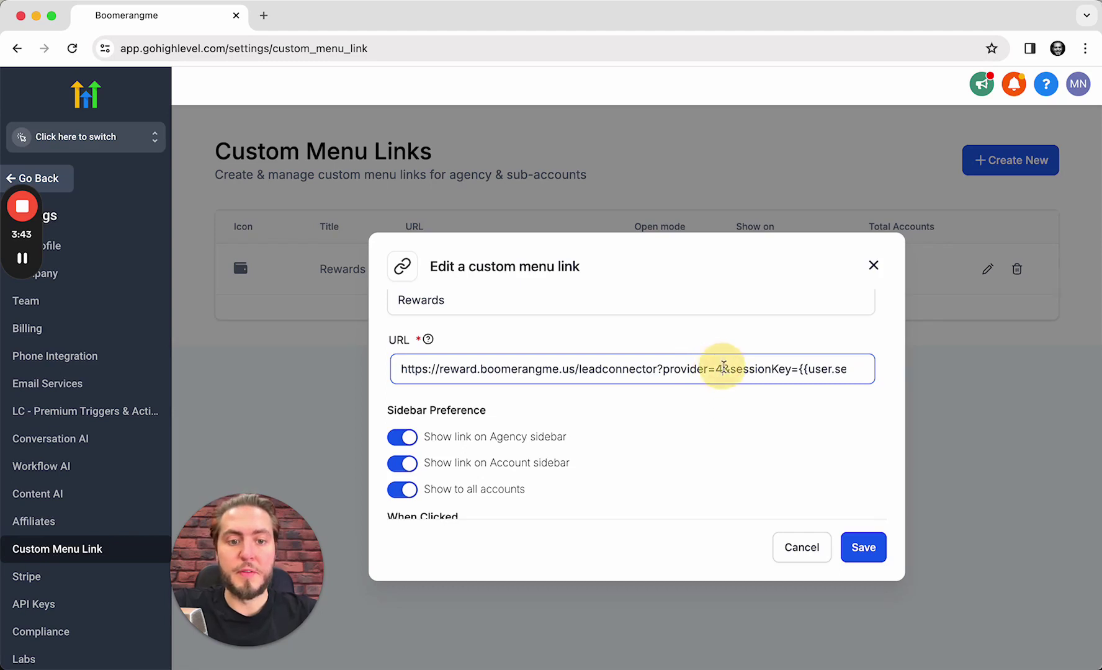
drag(723, 369, 942, 372)
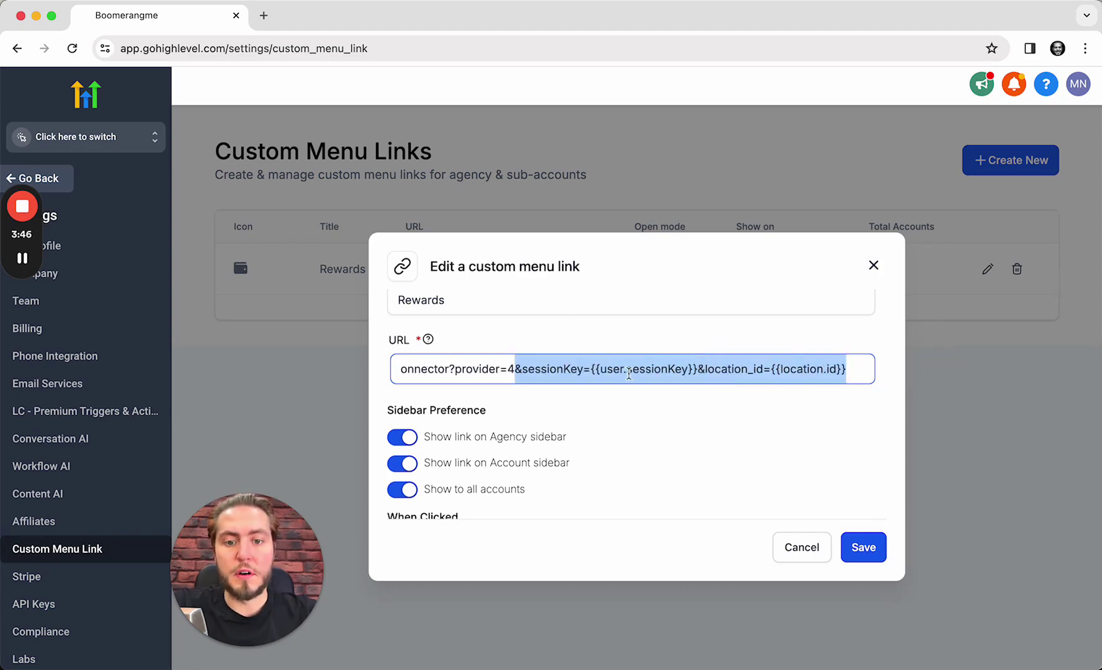
click(591, 390)
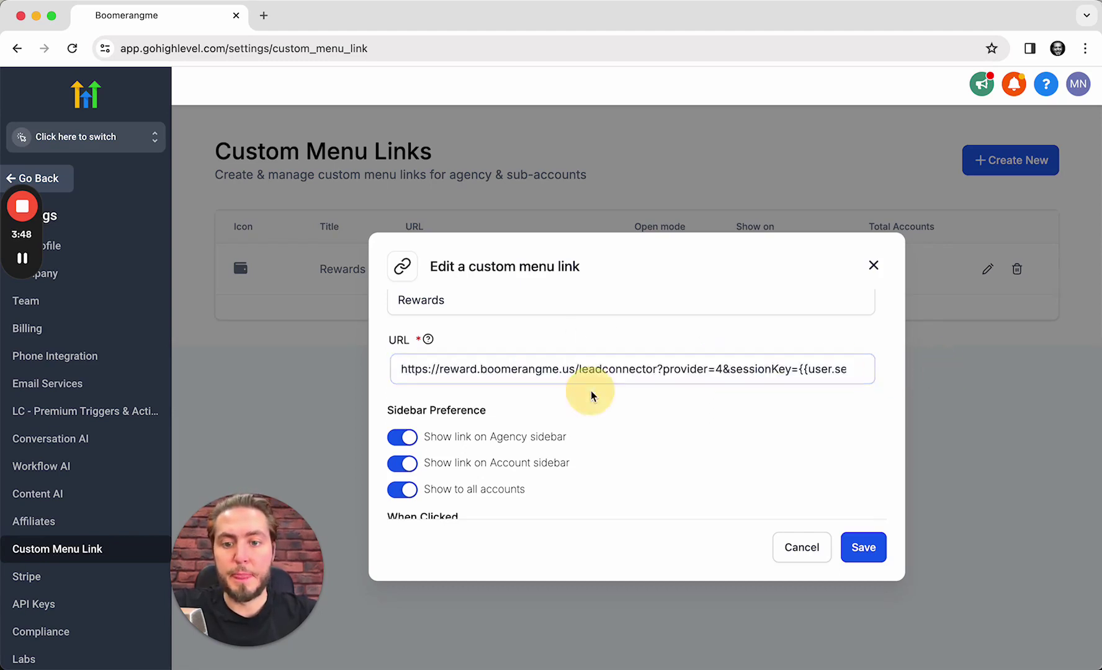
Turn off Agency sidebar display, keep Account sidebar and iFrame opening, and save Rewards
scroll(591, 390, down, 1)
click(403, 410)
scroll(618, 436, down, 2)
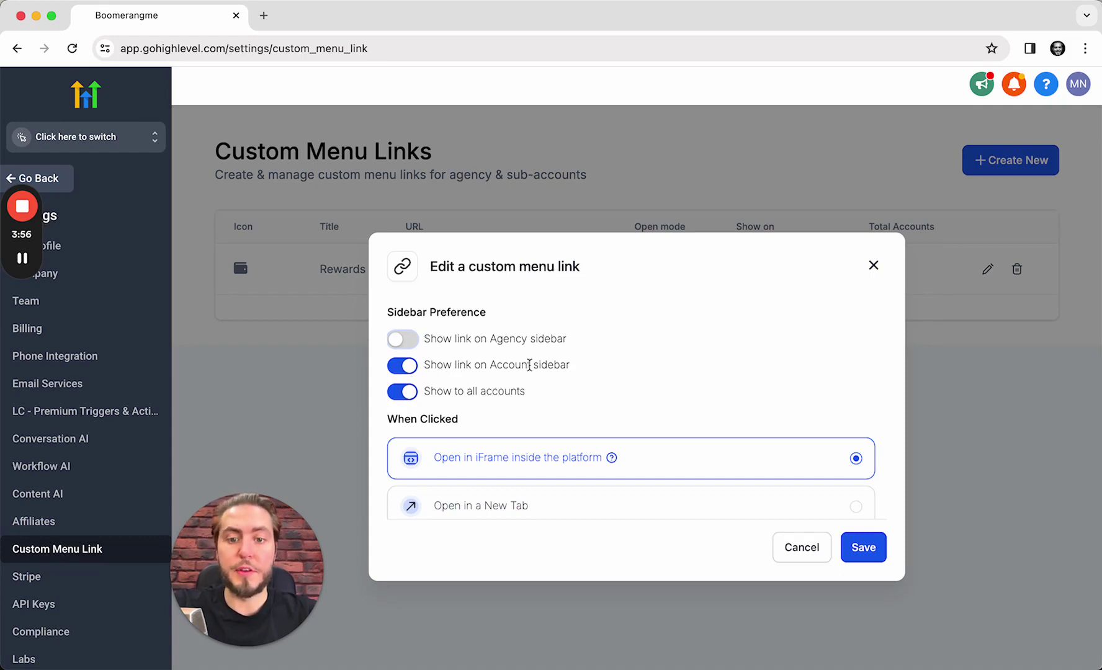
scroll(529, 365, down, 2)
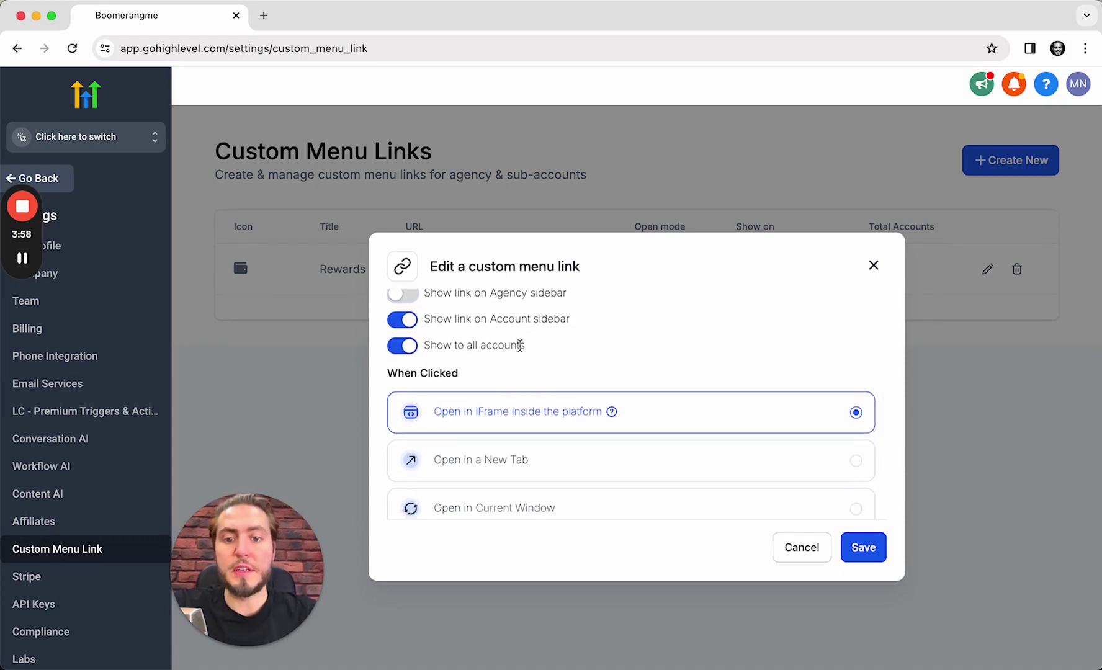
scroll(521, 345, down, 1)
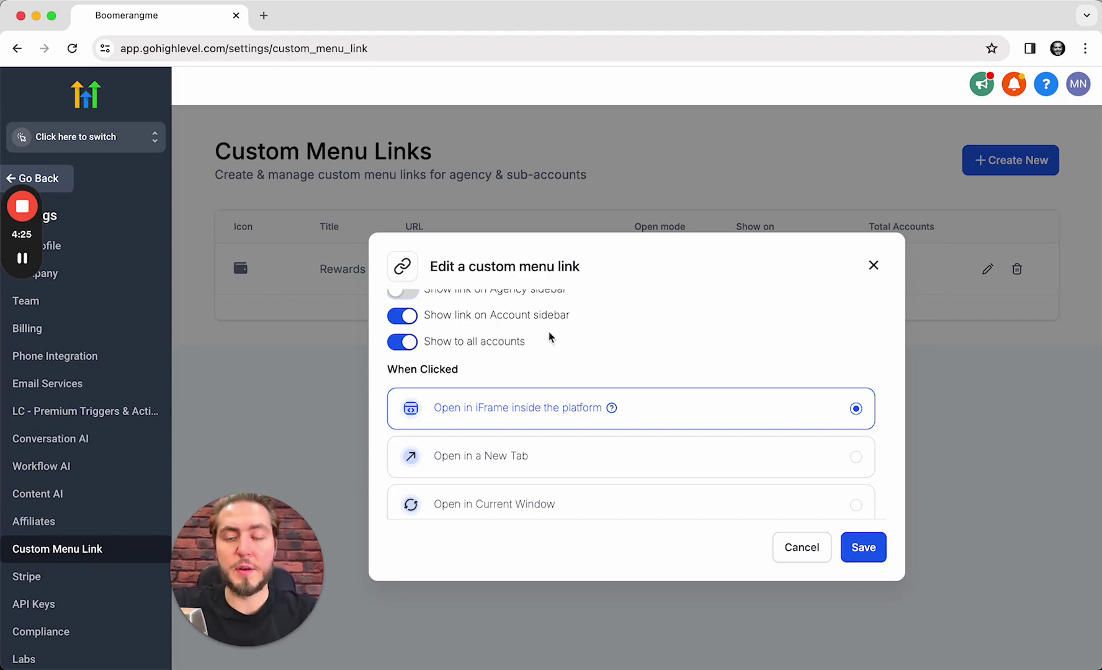
scroll(549, 333, down, 2)
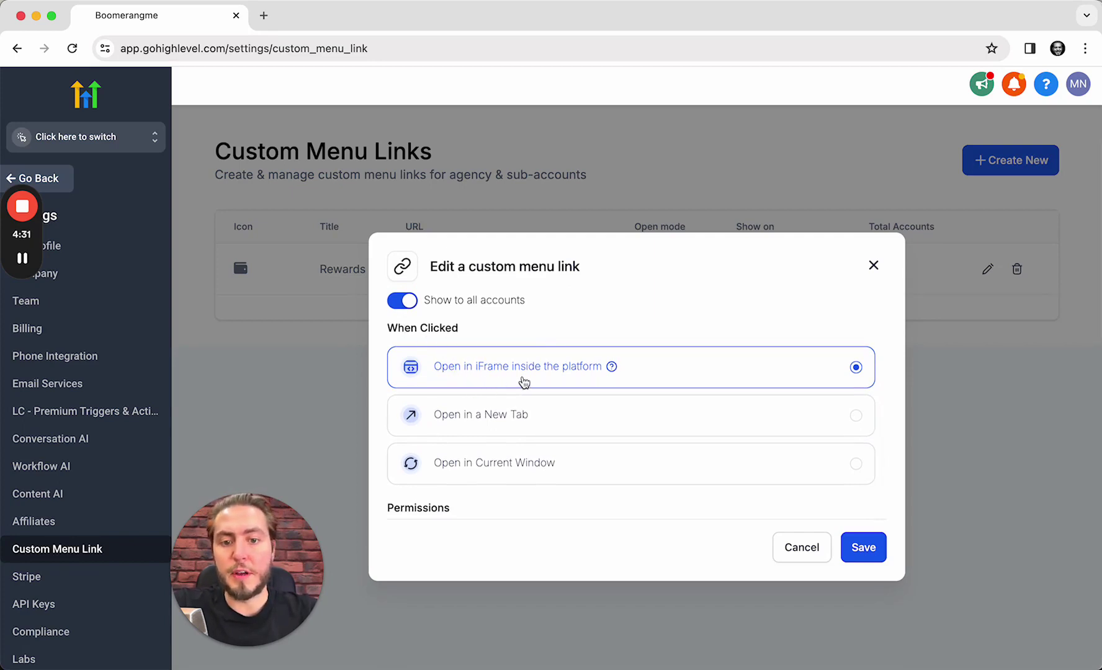
scroll(523, 380, down, 2)
scroll(523, 380, down, 1)
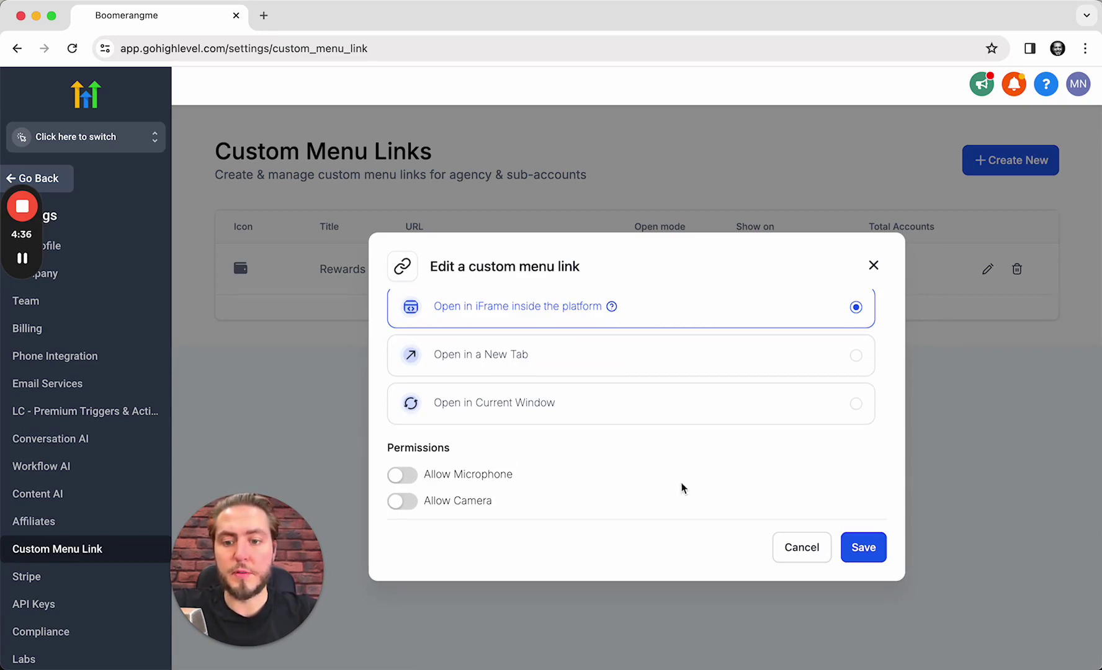
click(860, 537)
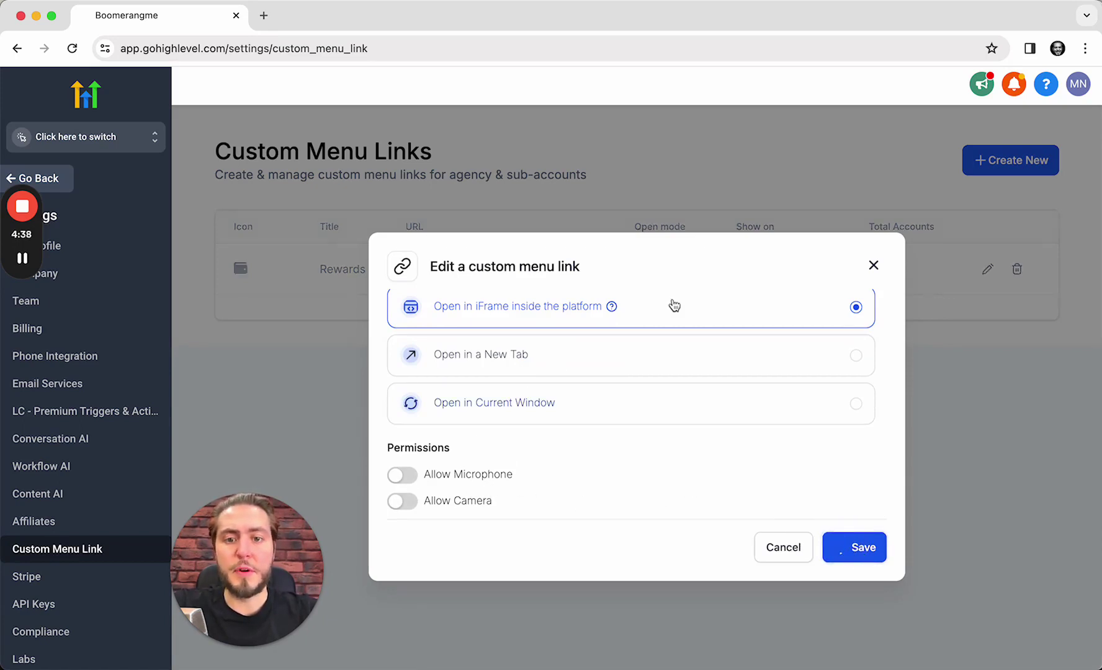